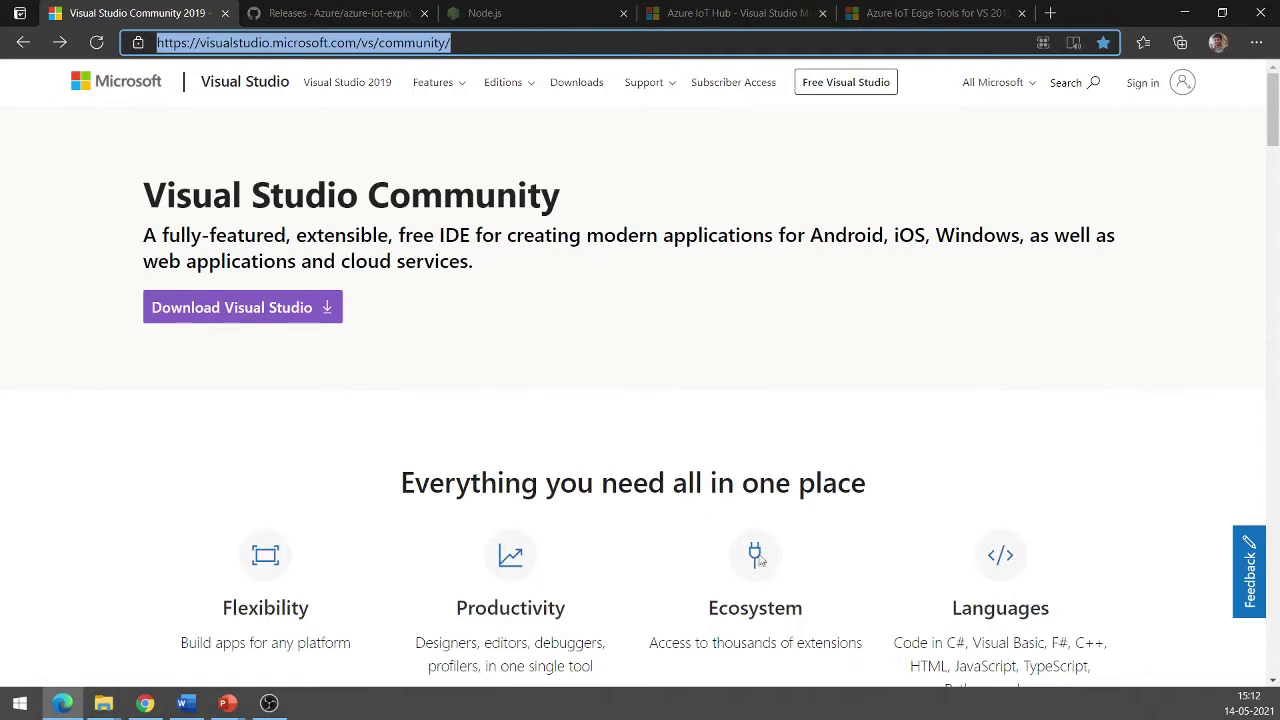
Run the downloaded vs_community installer from the Downloads folder, continue its initial setup, and minimise the folder window
left_click(97, 714)
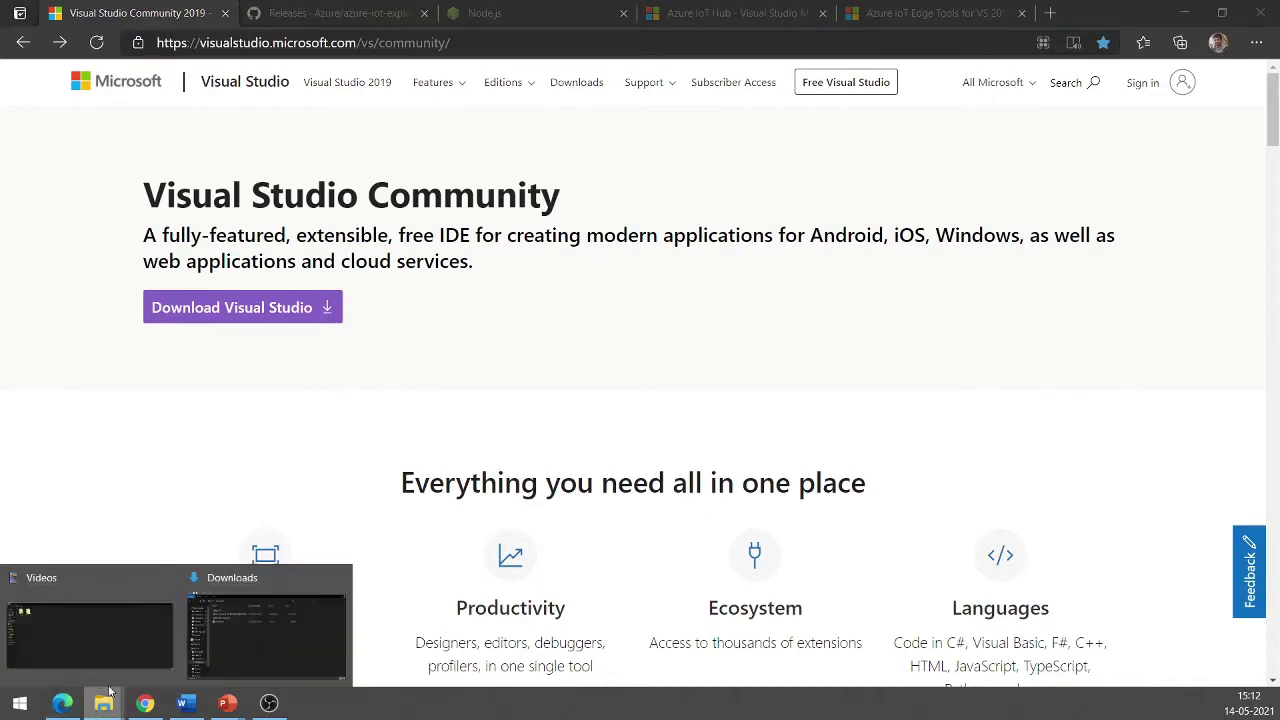
left_click(279, 640)
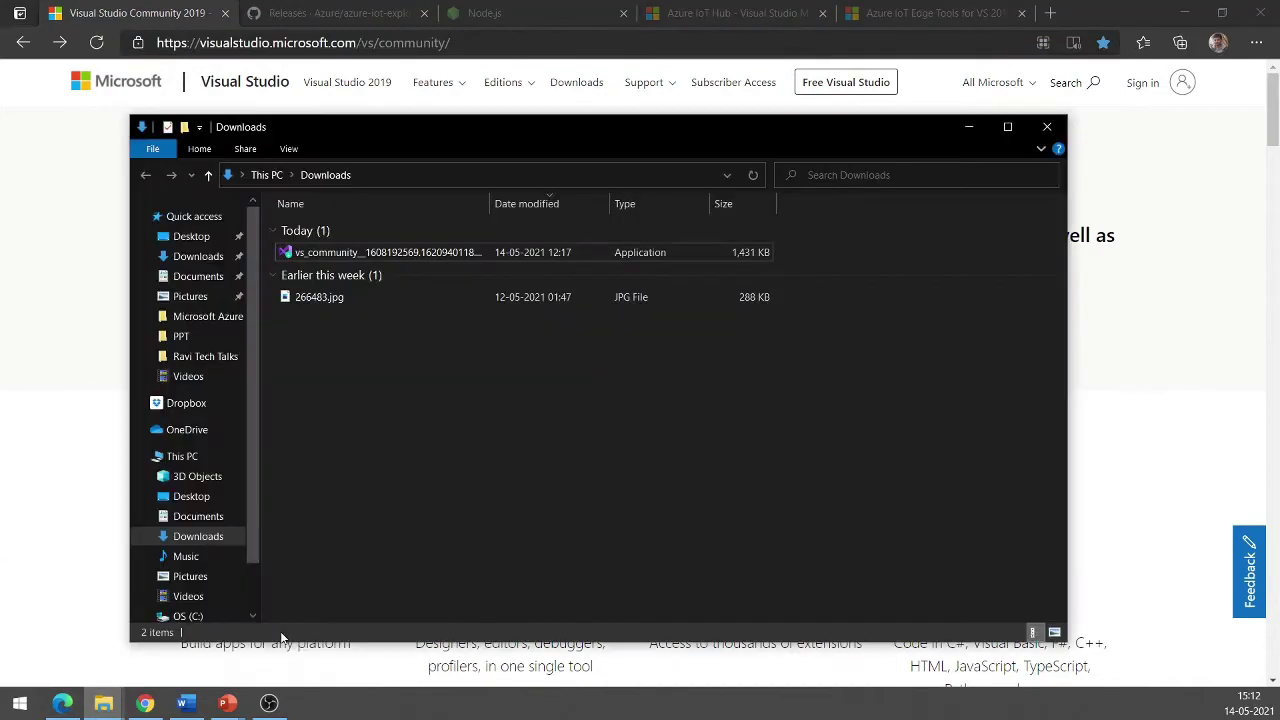
double_click(360, 255)
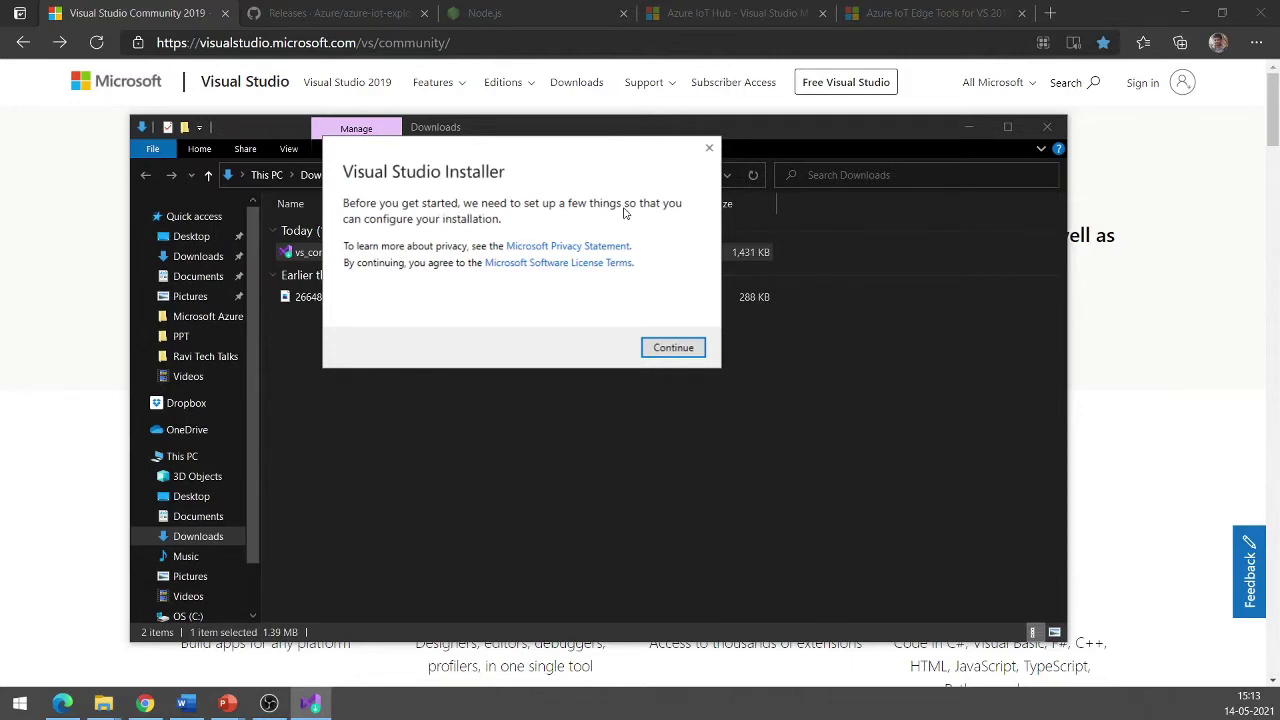
left_click(680, 348)
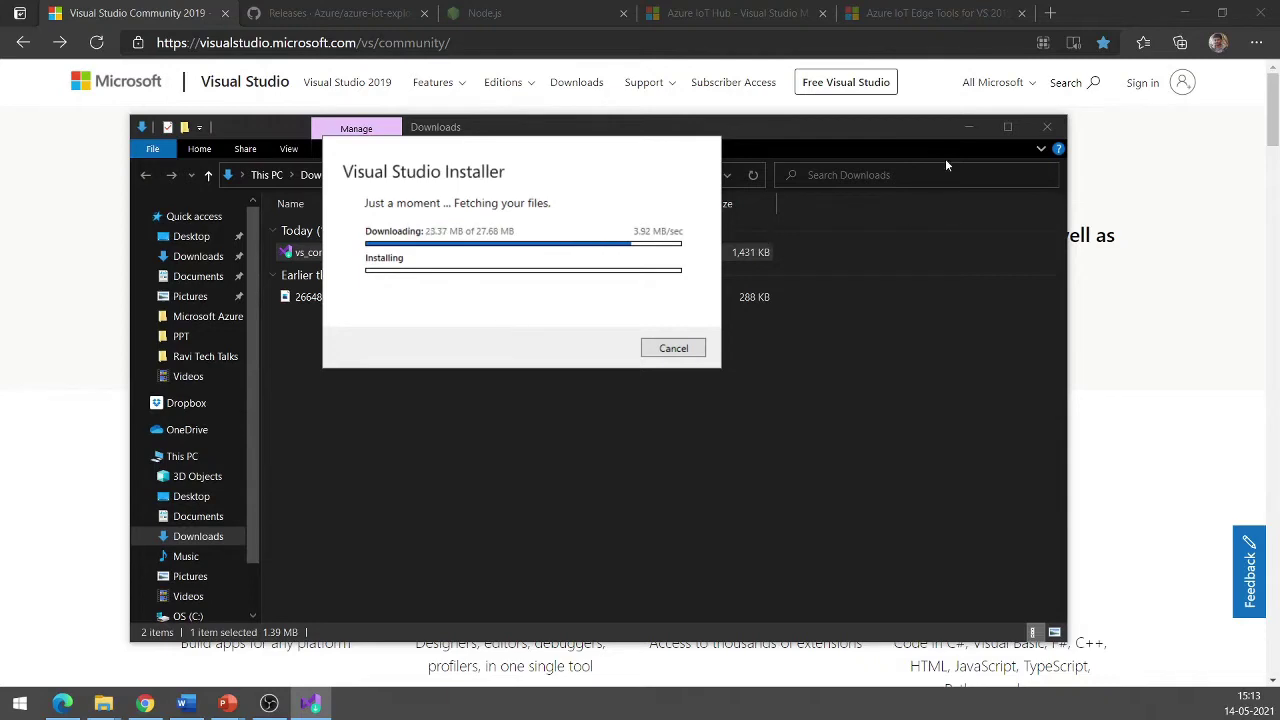
left_click(969, 127)
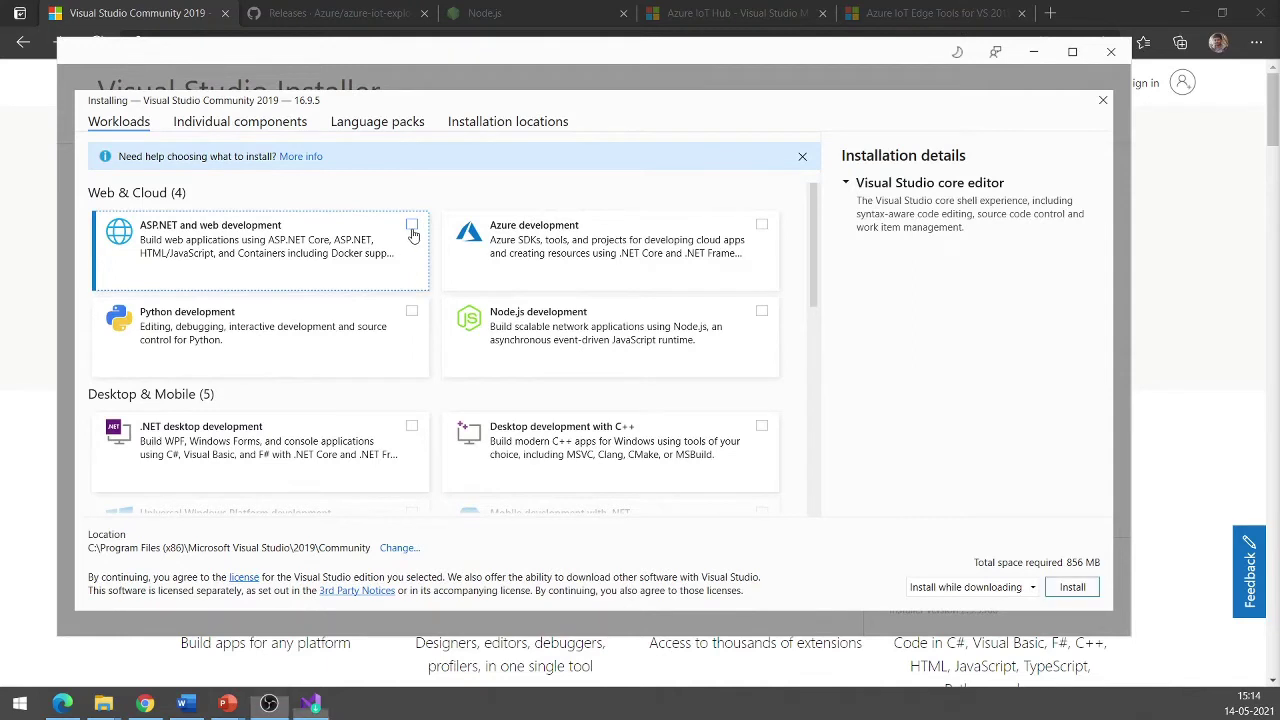
Select the ASP.NET and web, Azure, Python, Node.js, and .NET desktop development workloads for Visual Studio Community 2019
left_click(412, 228)
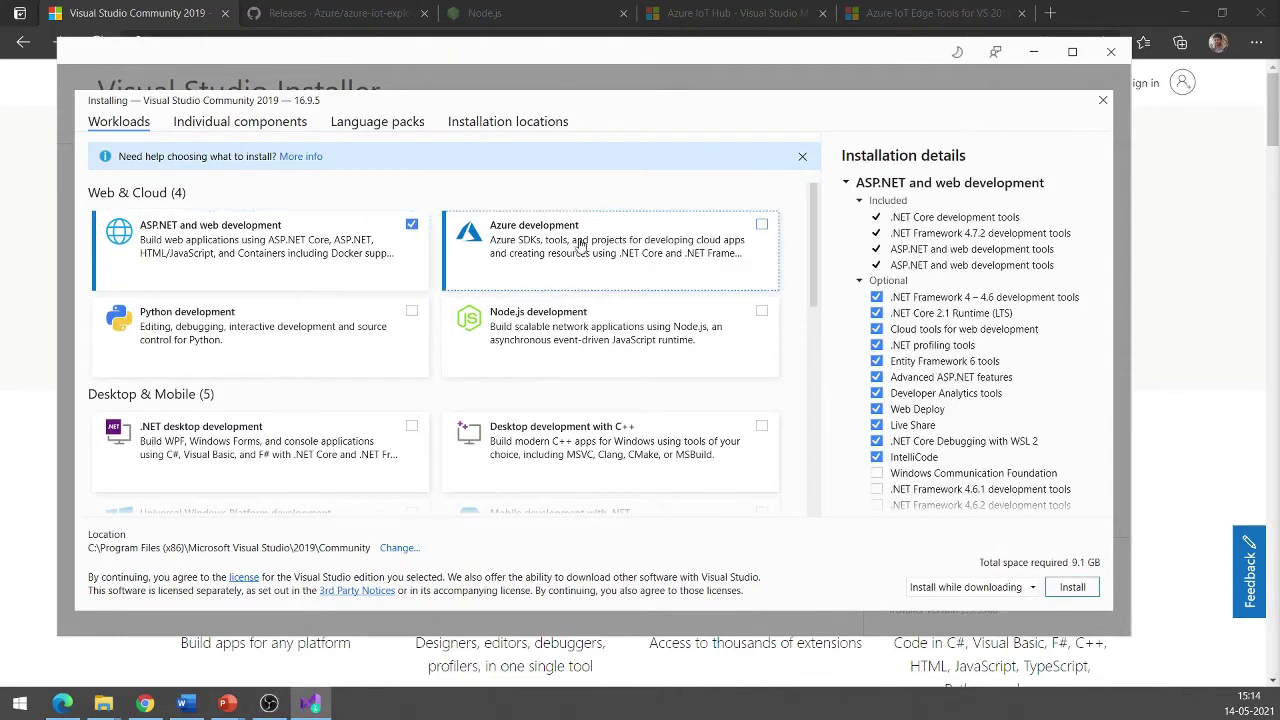
left_click(762, 225)
left_click(395, 330)
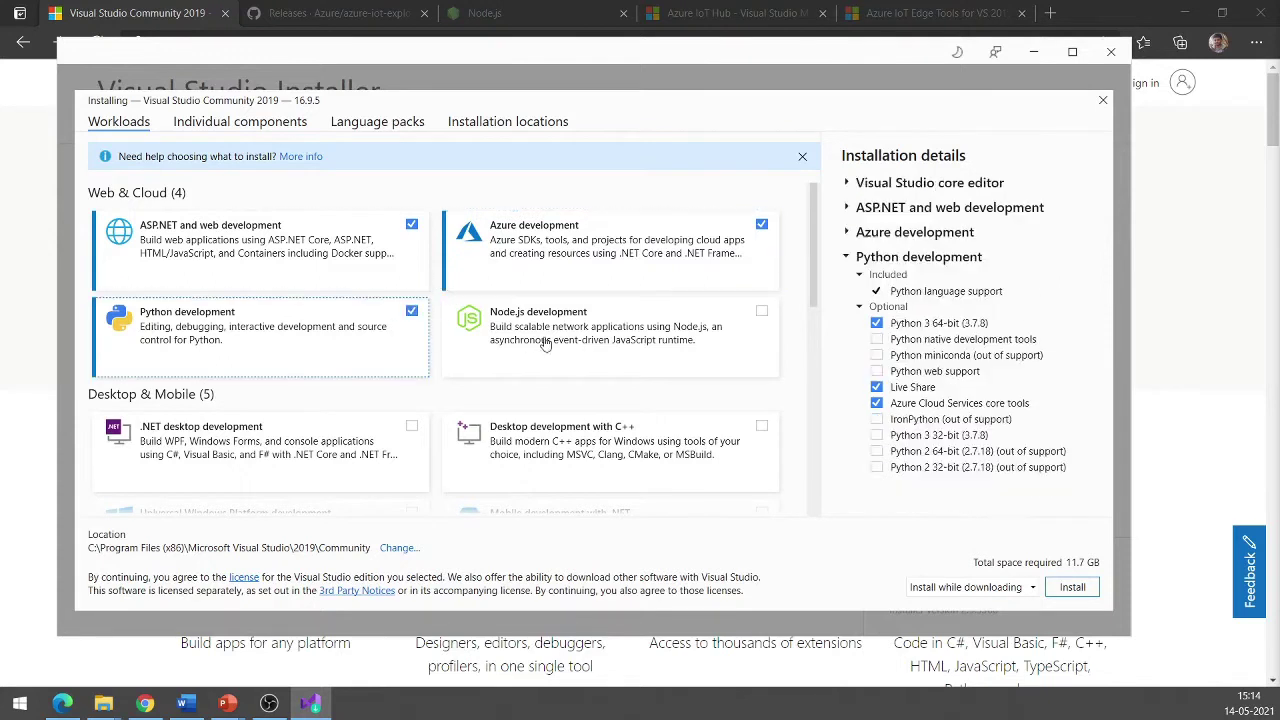
left_click(630, 322)
scroll(463, 291, "down", 1)
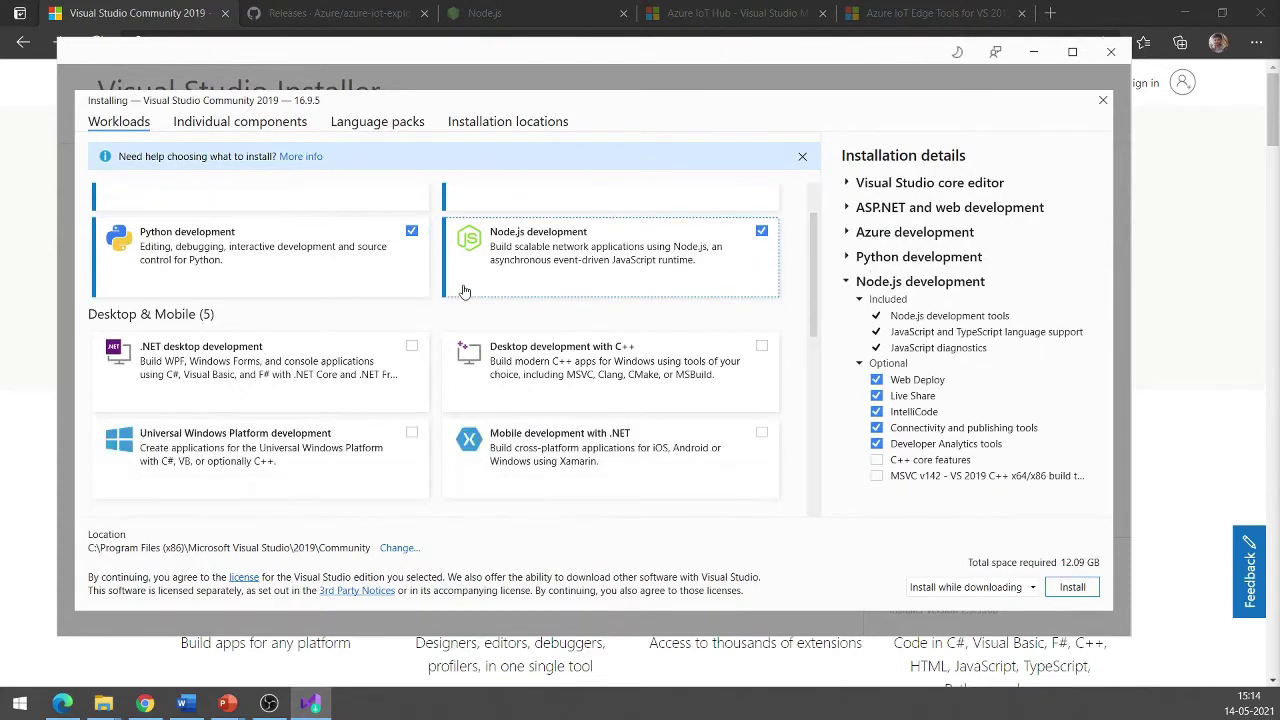
scroll(463, 291, "down", 1)
scroll(465, 300, "down", 1)
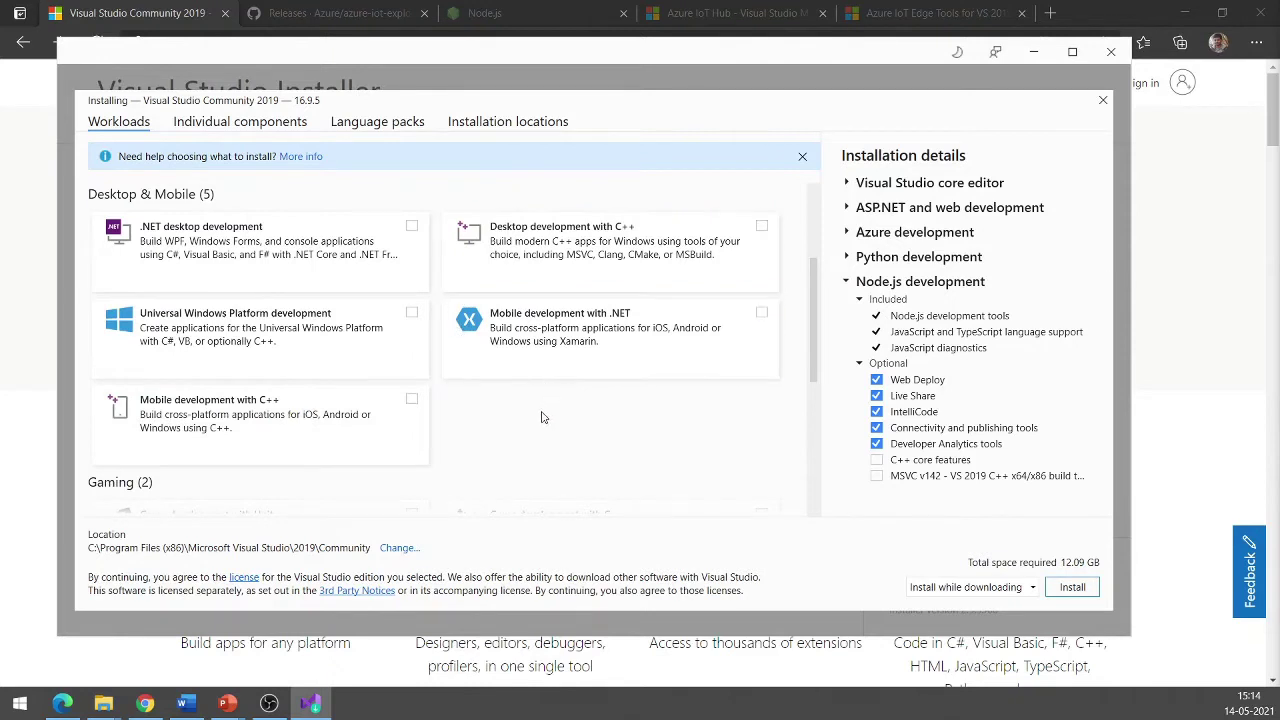
left_click(345, 267)
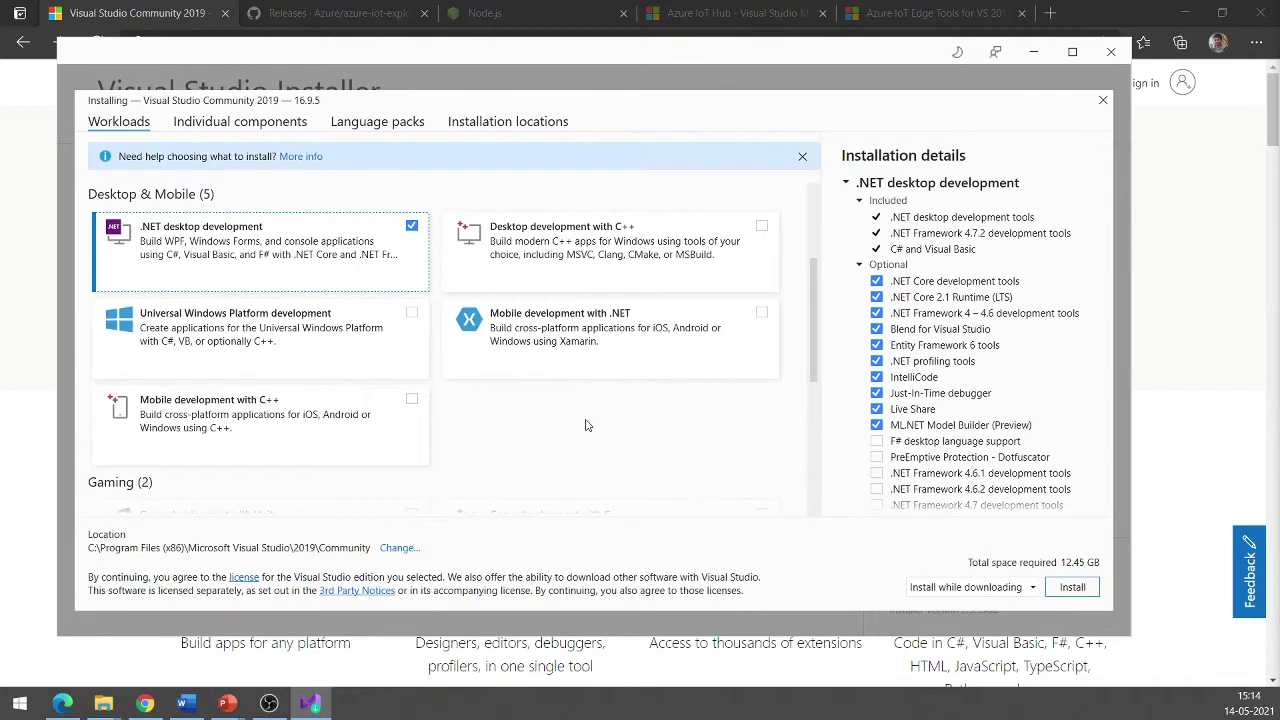
Add the .NET Core cross-platform, Data storage and processing, and Data science and analytical applications workloads, and start the installation
scroll(586, 427, "down", 3)
scroll(640, 287, "down", 2)
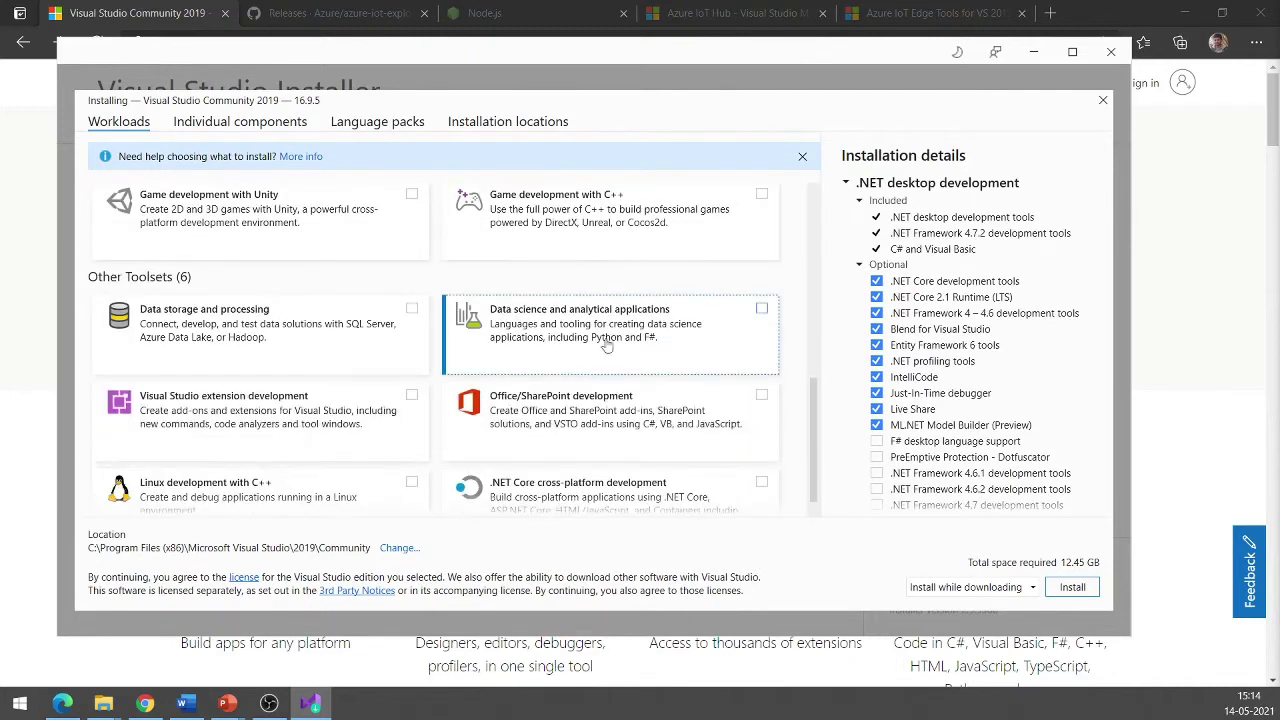
scroll(400, 405, "down", 1)
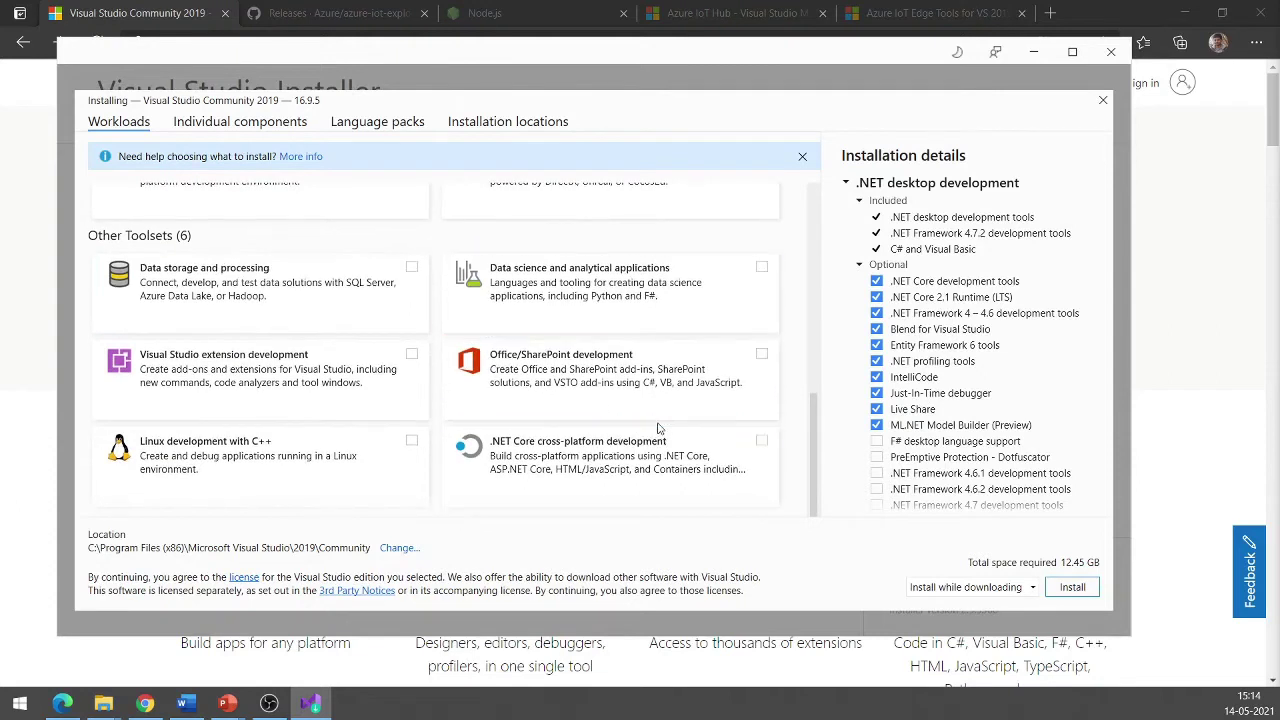
left_click(624, 465)
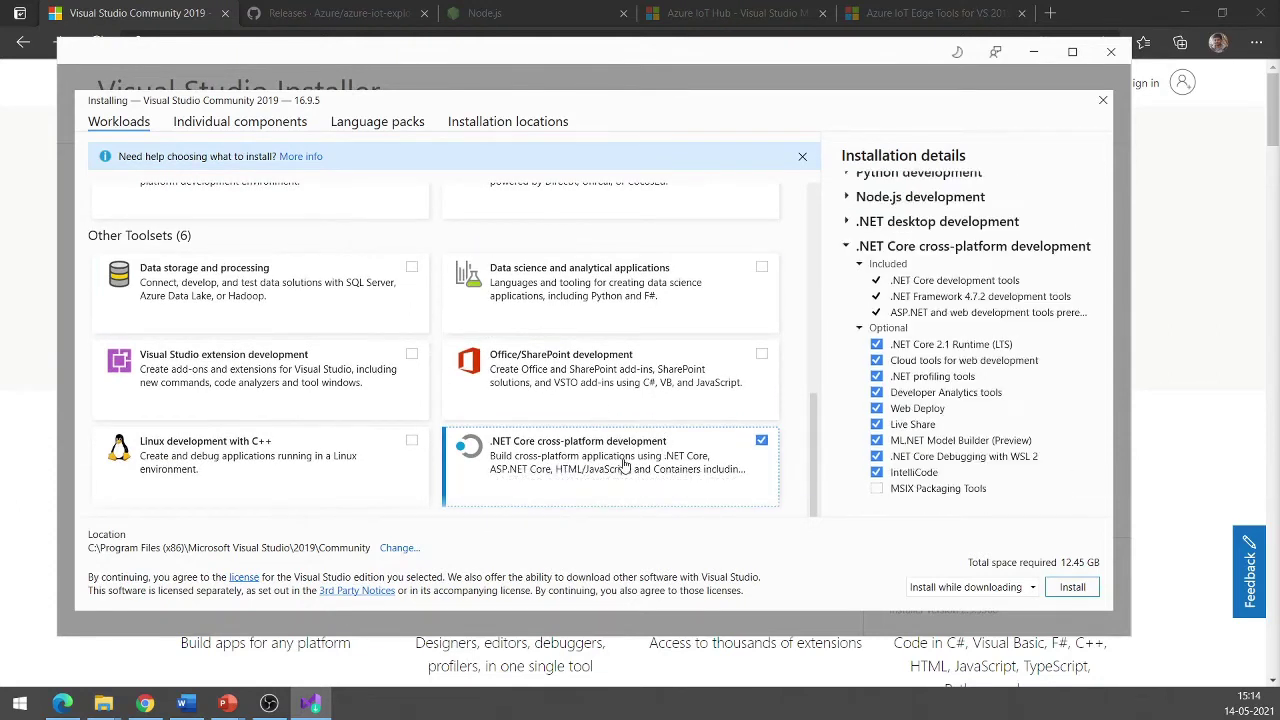
left_click(331, 303)
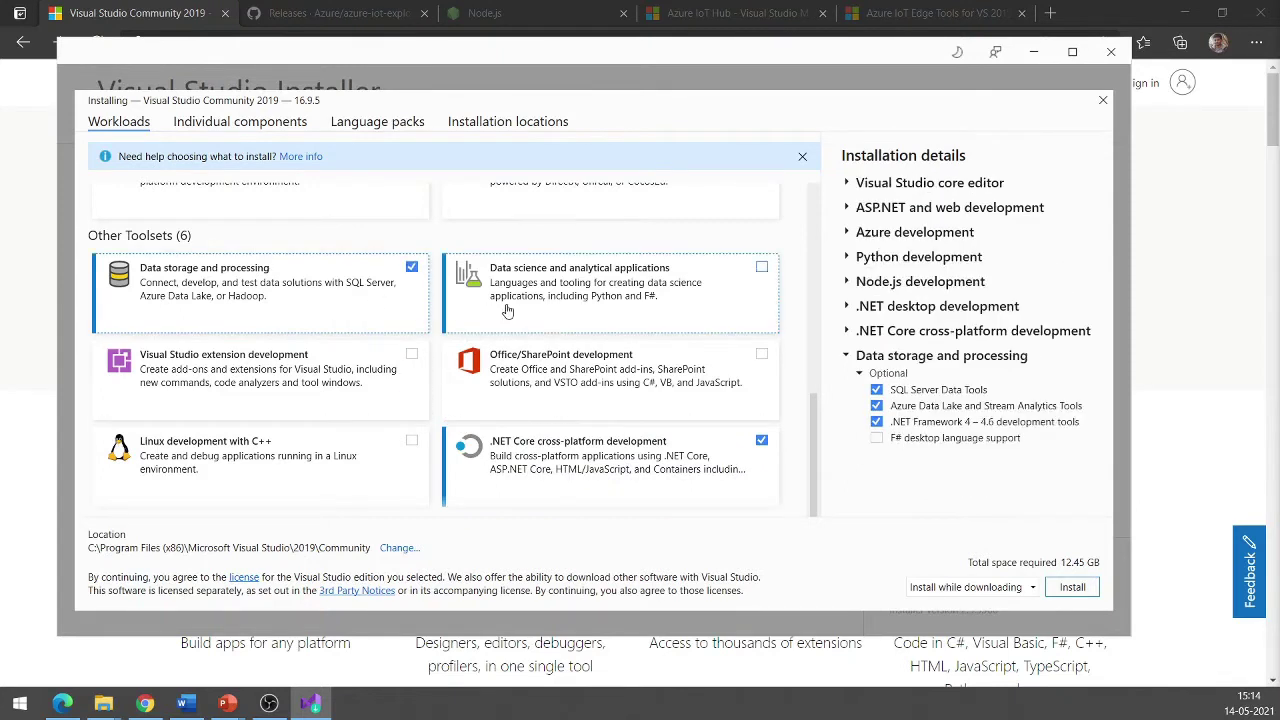
left_click(577, 303)
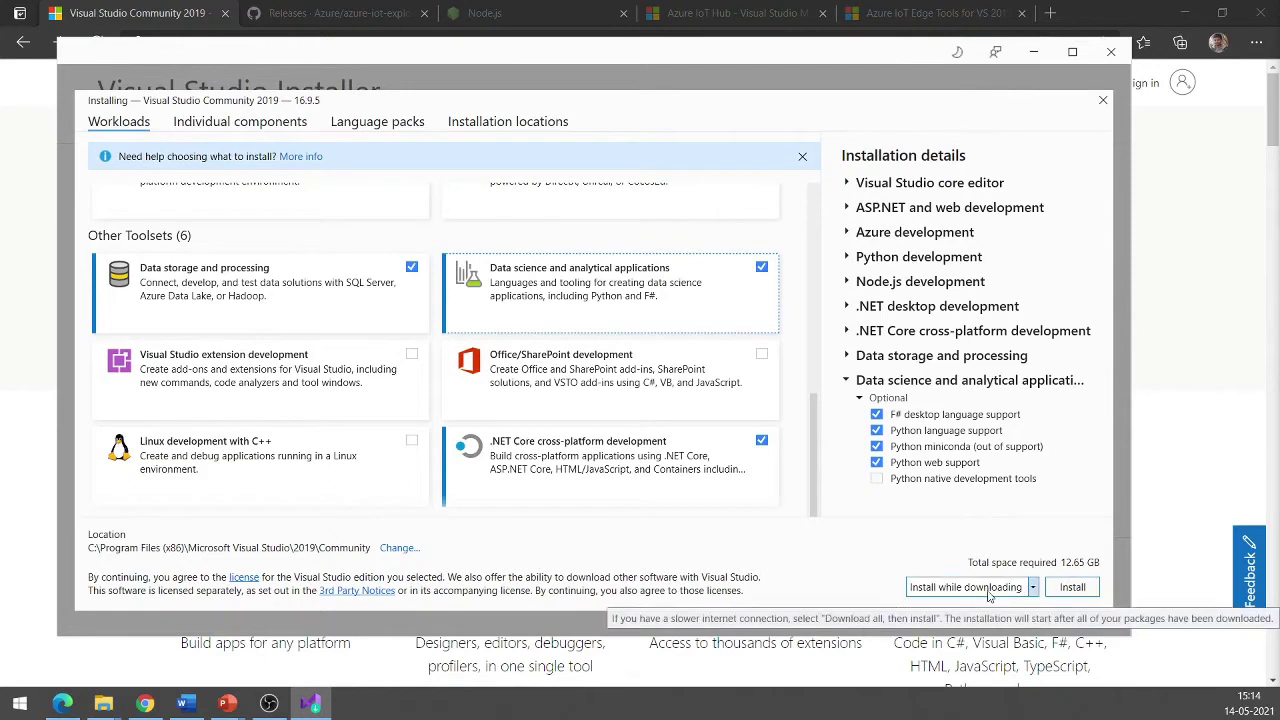
left_click(1063, 597)
left_click(1063, 597)
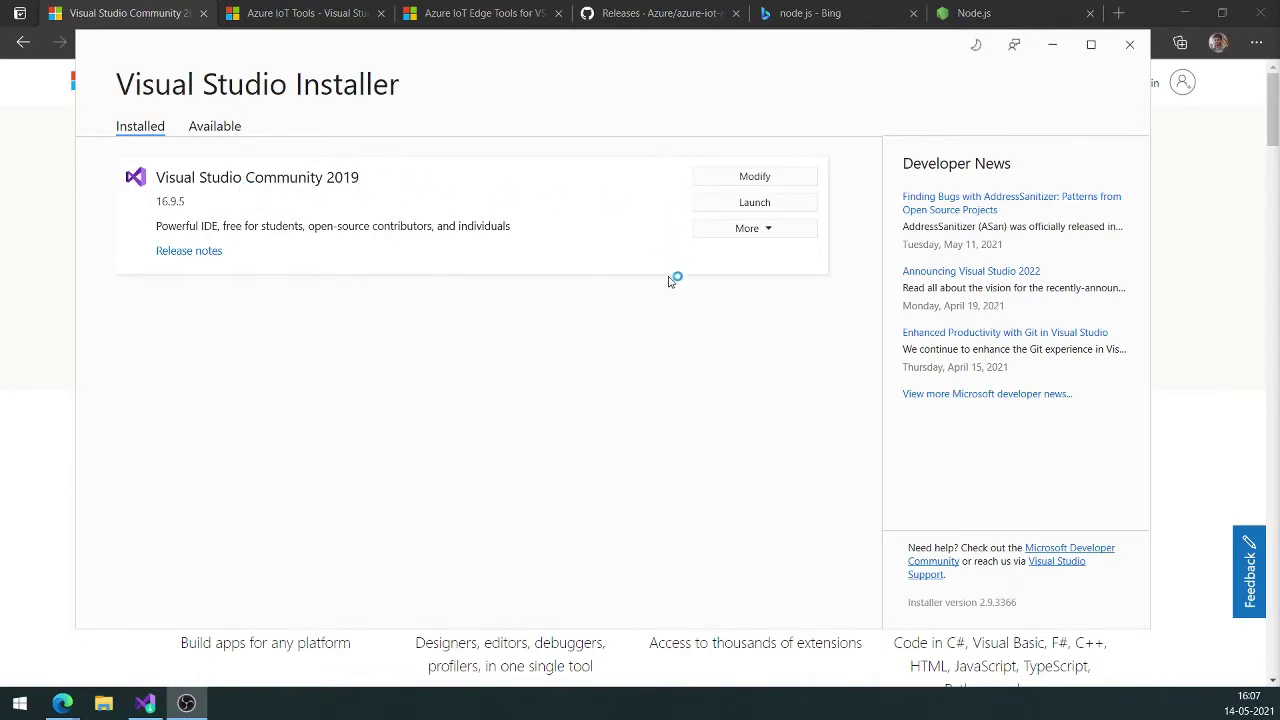
Review the workloads selected for the installed Visual Studio Community 2019 without changing them, and close the installer
left_click(773, 180)
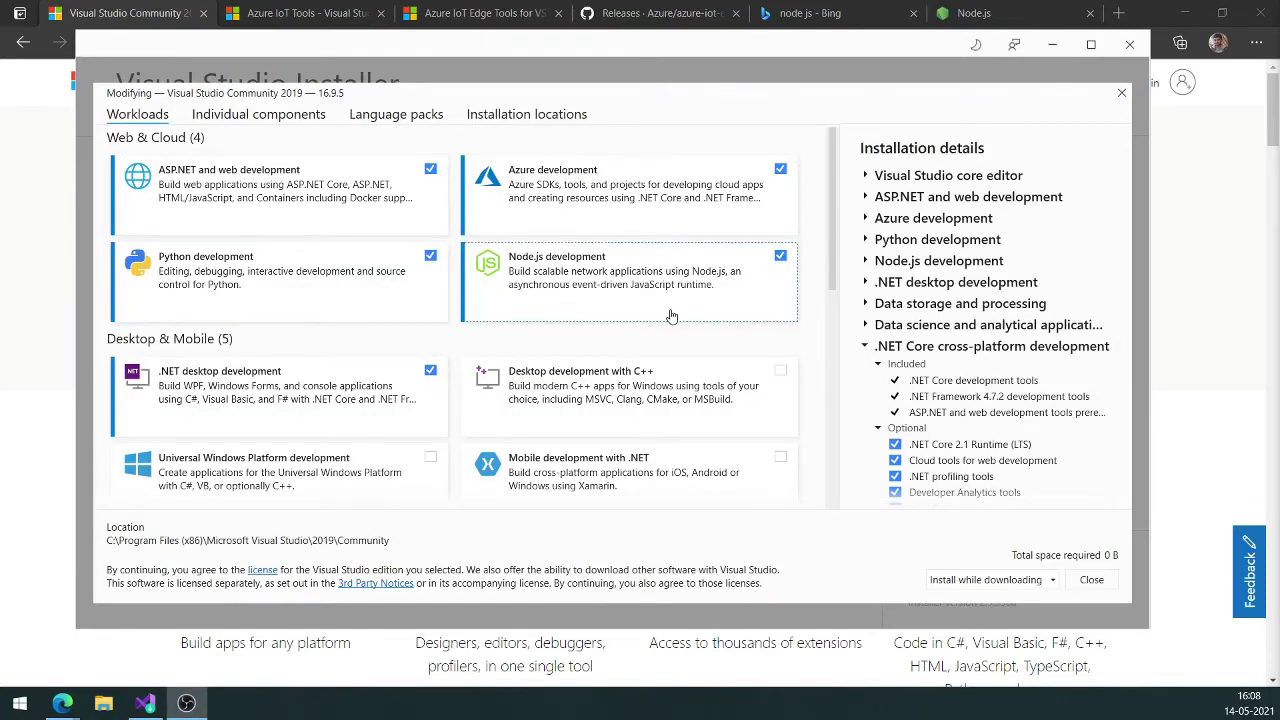
left_click_drag(833, 205, 856, 250)
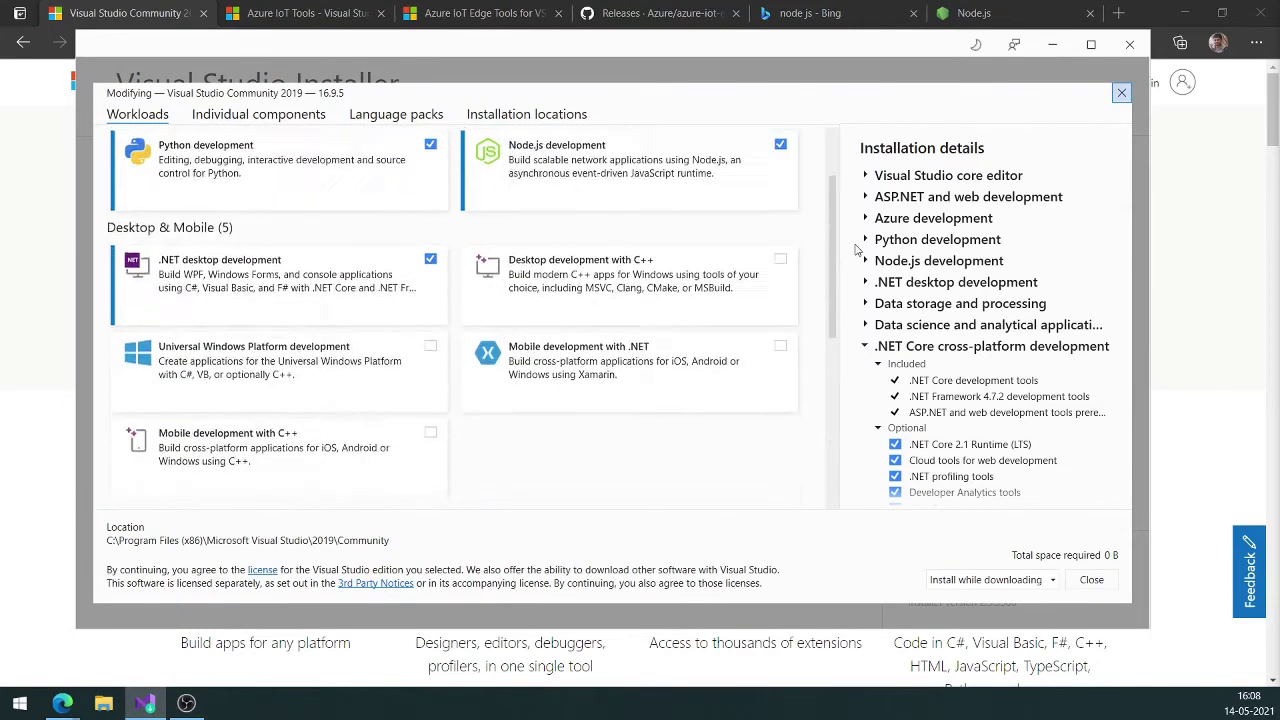
left_click(1121, 92)
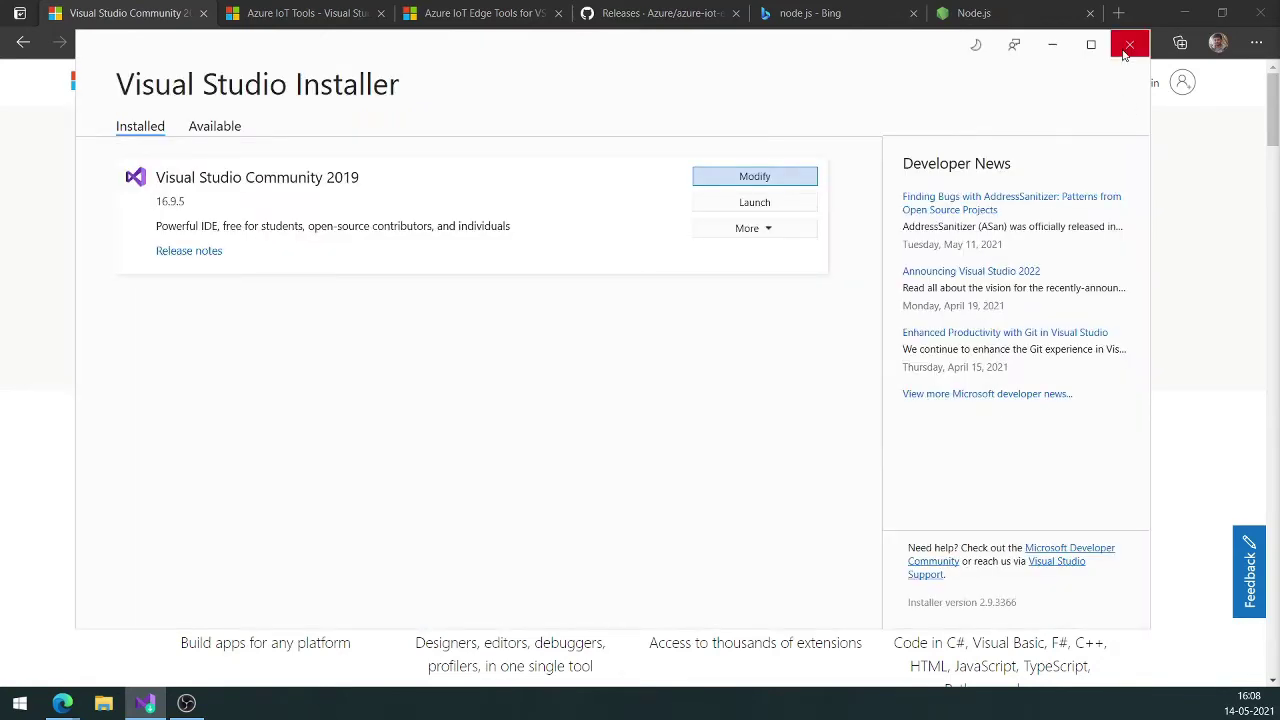
left_click(1124, 54)
Search the installed apps for "visua" and launch Visual Studio 2019
left_click(8, 710)
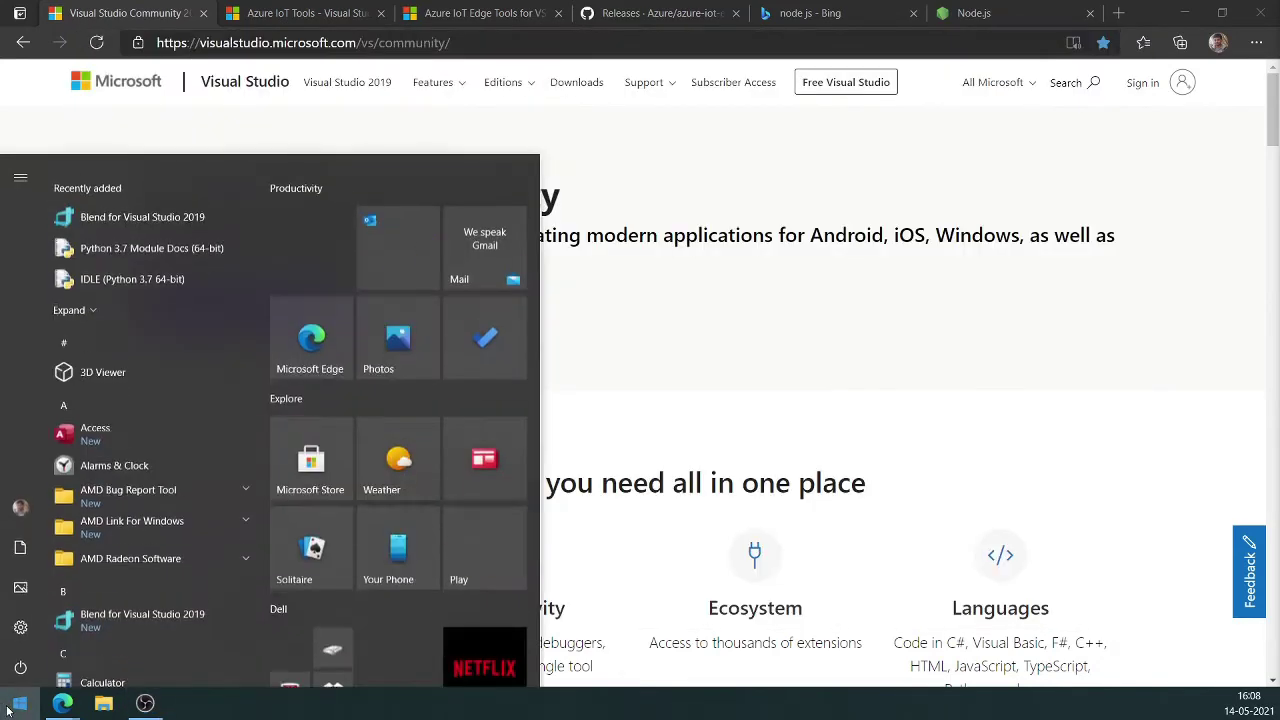
type("visua")
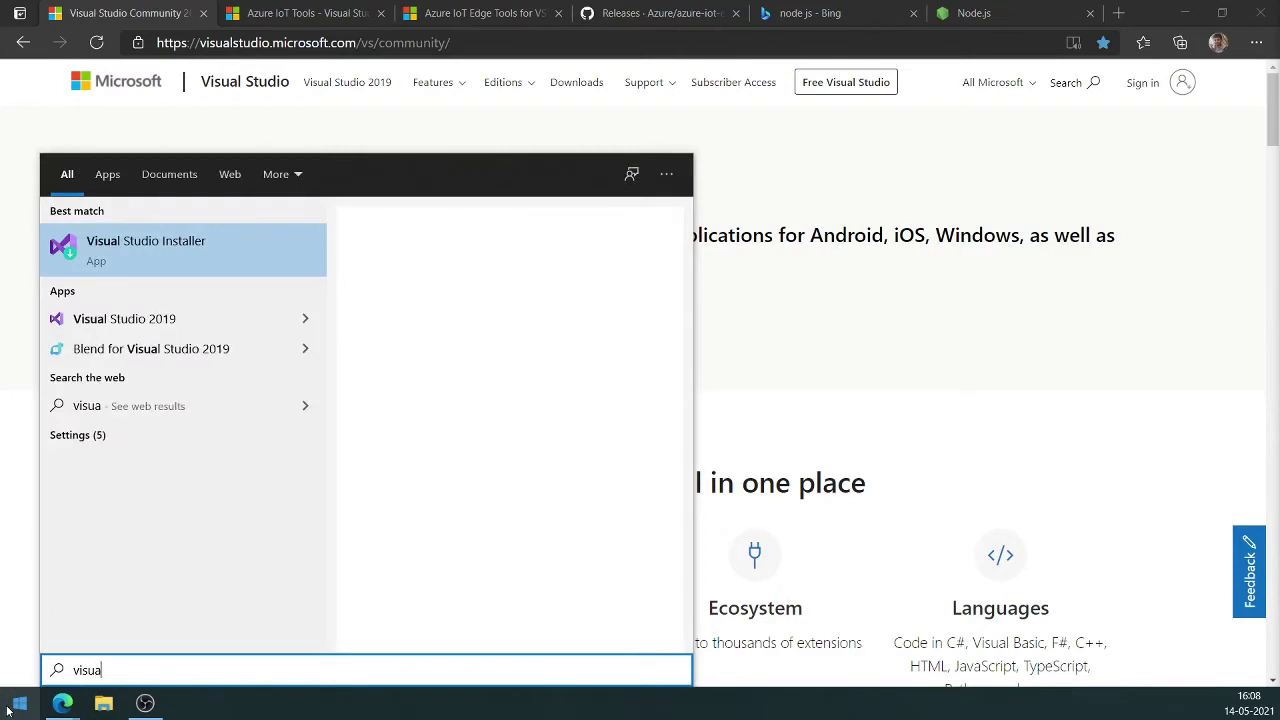
key("Down")
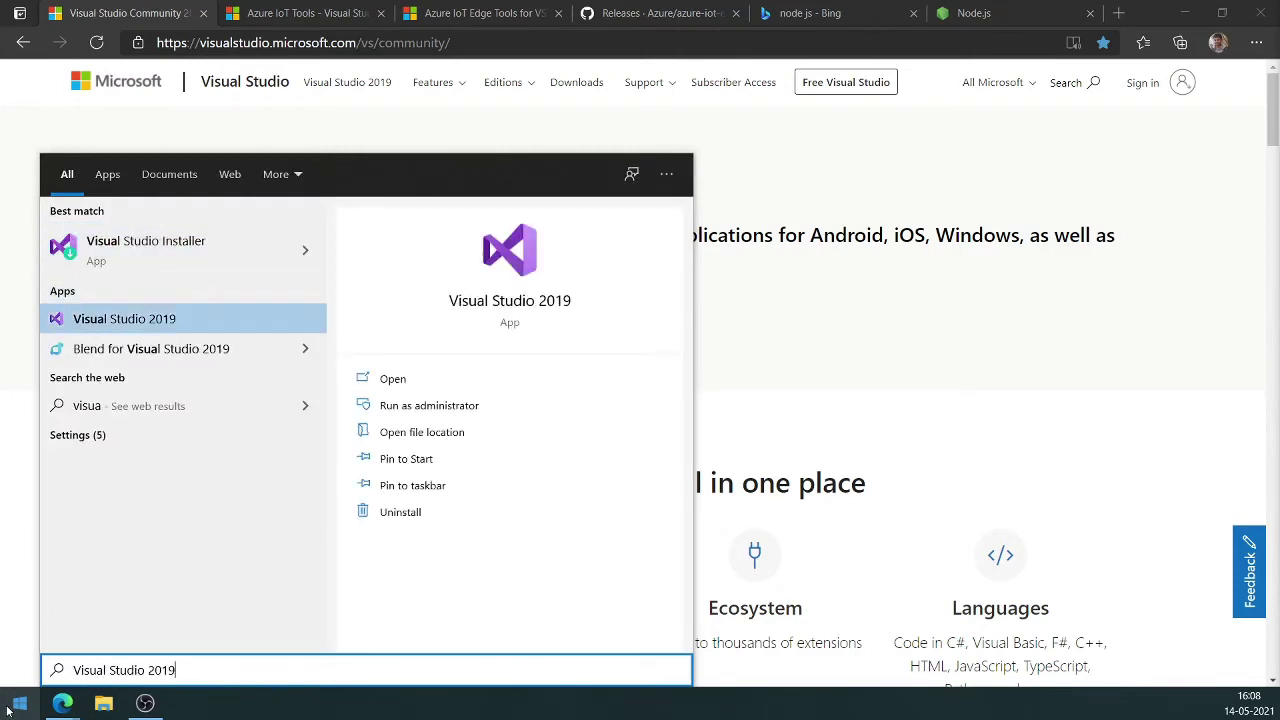
key("Return")
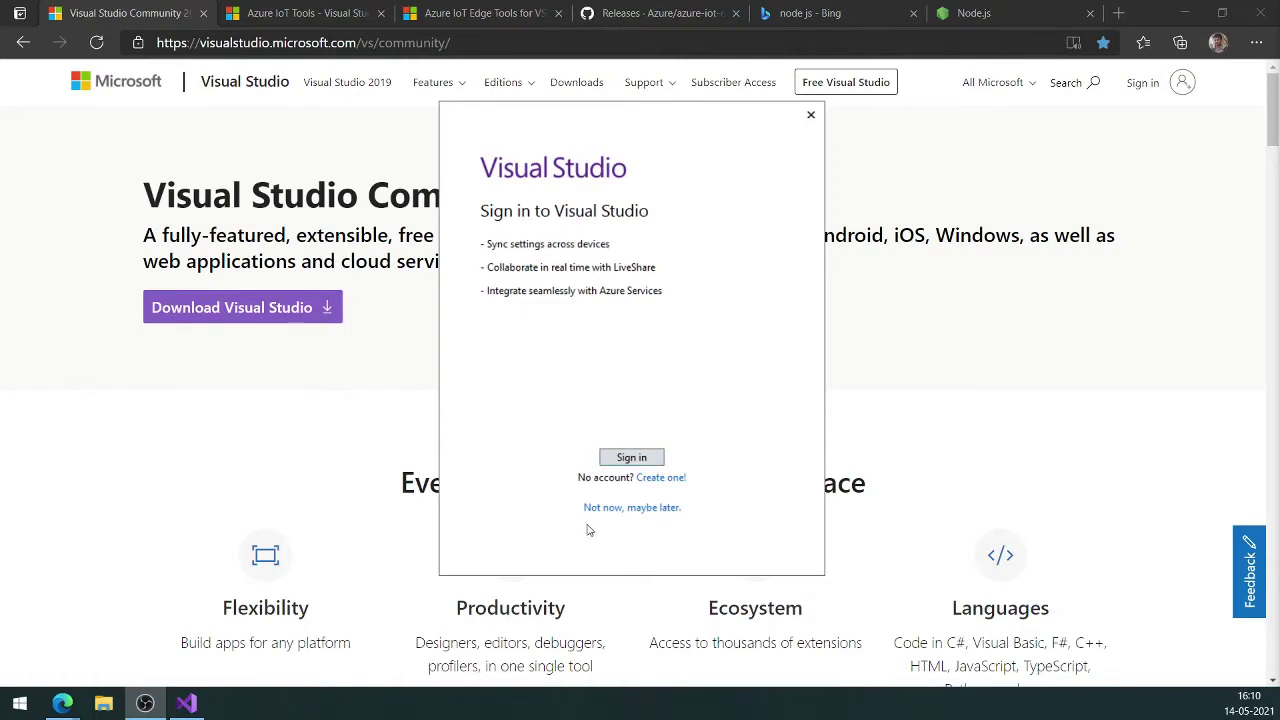
Skip sign-in and start Visual Studio with the Dark color theme and Visual C# development settings
left_click(638, 516)
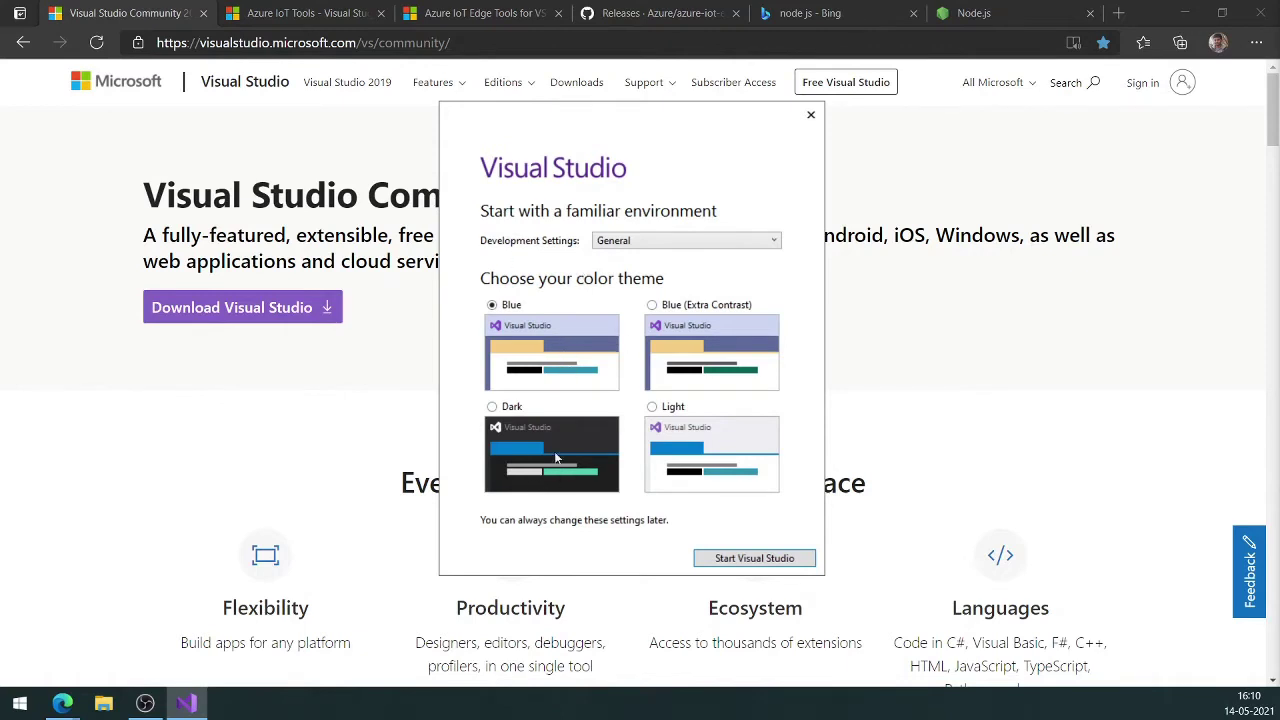
left_click(491, 406)
left_click(697, 245)
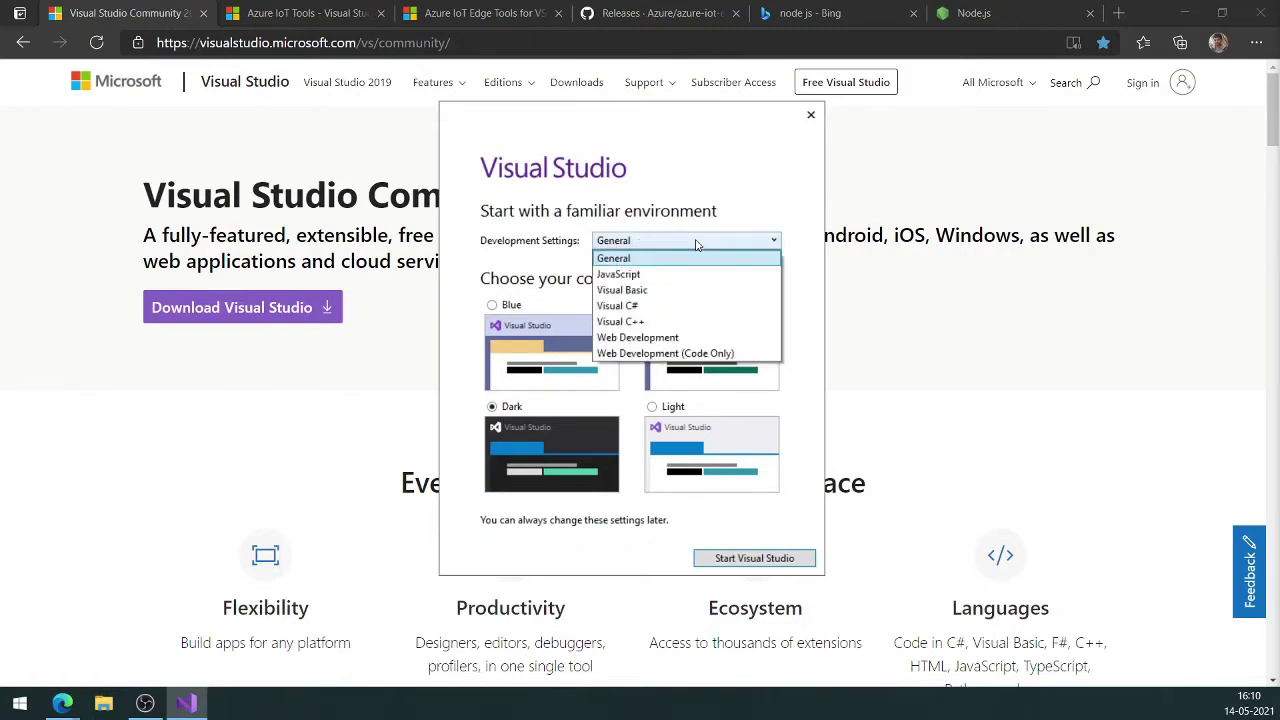
left_click(652, 308)
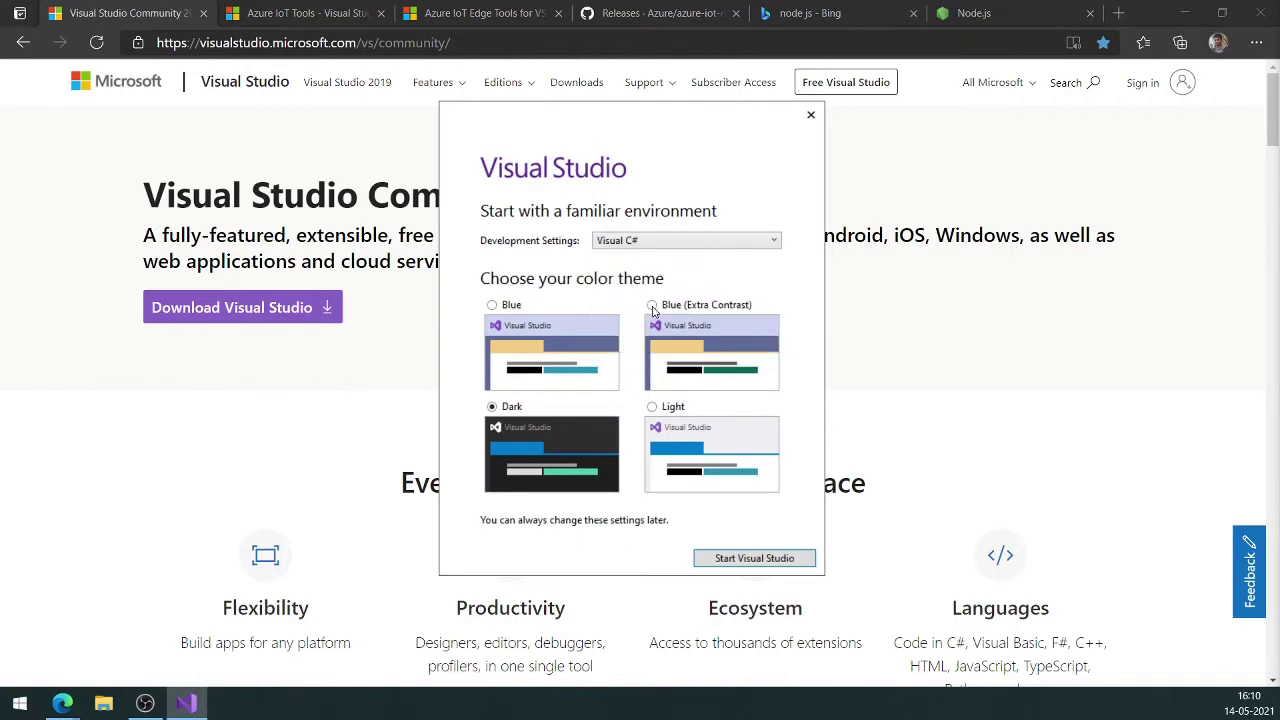
left_click(752, 557)
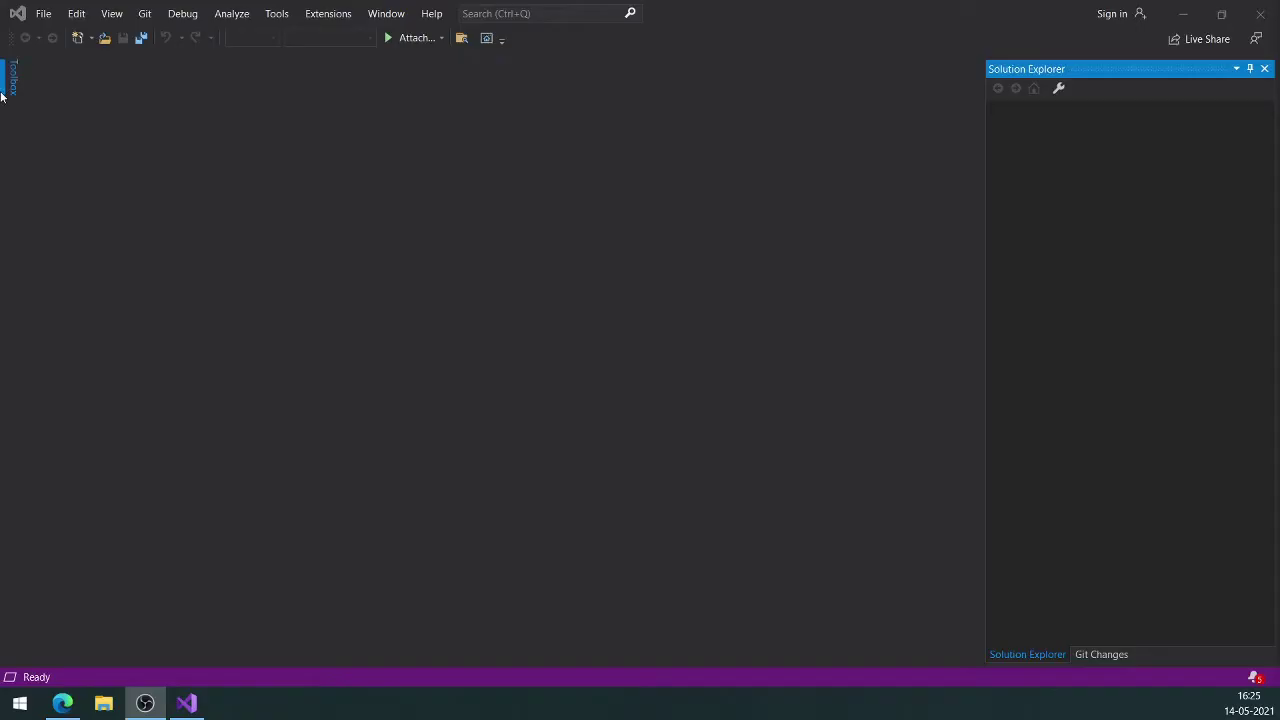
Begin creating a new project and filter the templates to the Azure platform and IoT project type
left_click(45, 14)
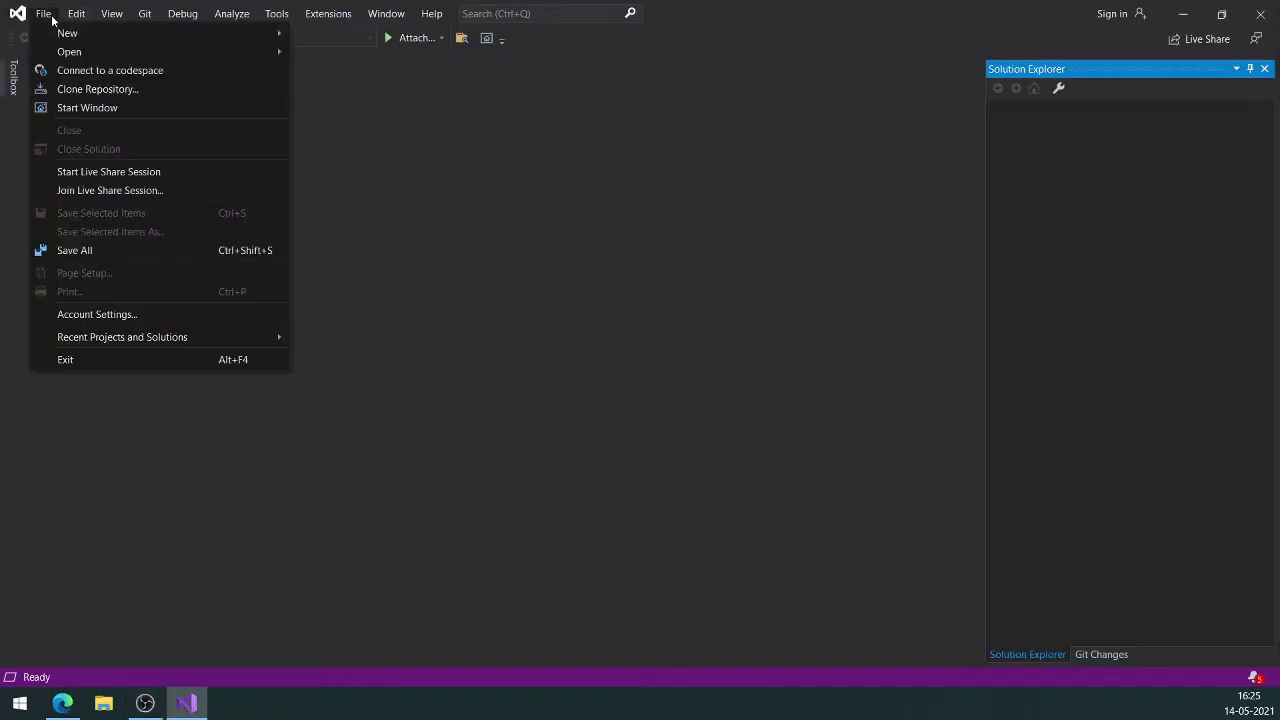
mouse_move(89, 38)
left_click(352, 42)
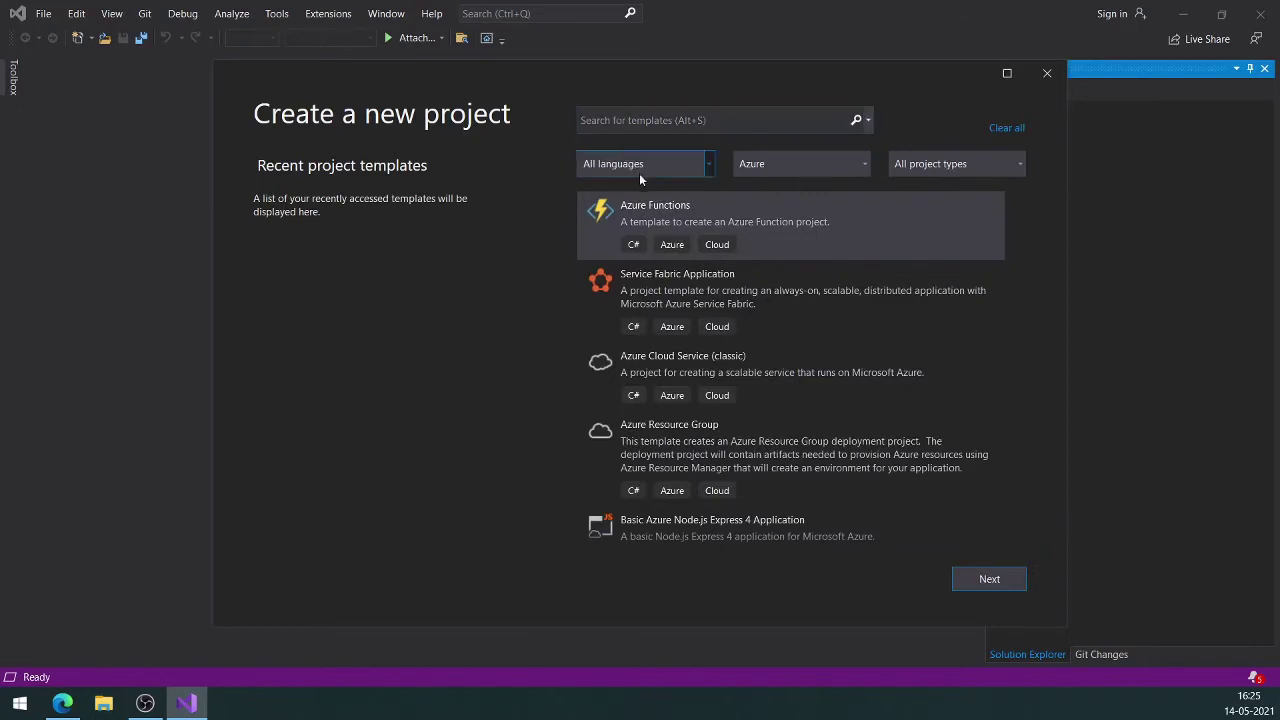
left_click(866, 165)
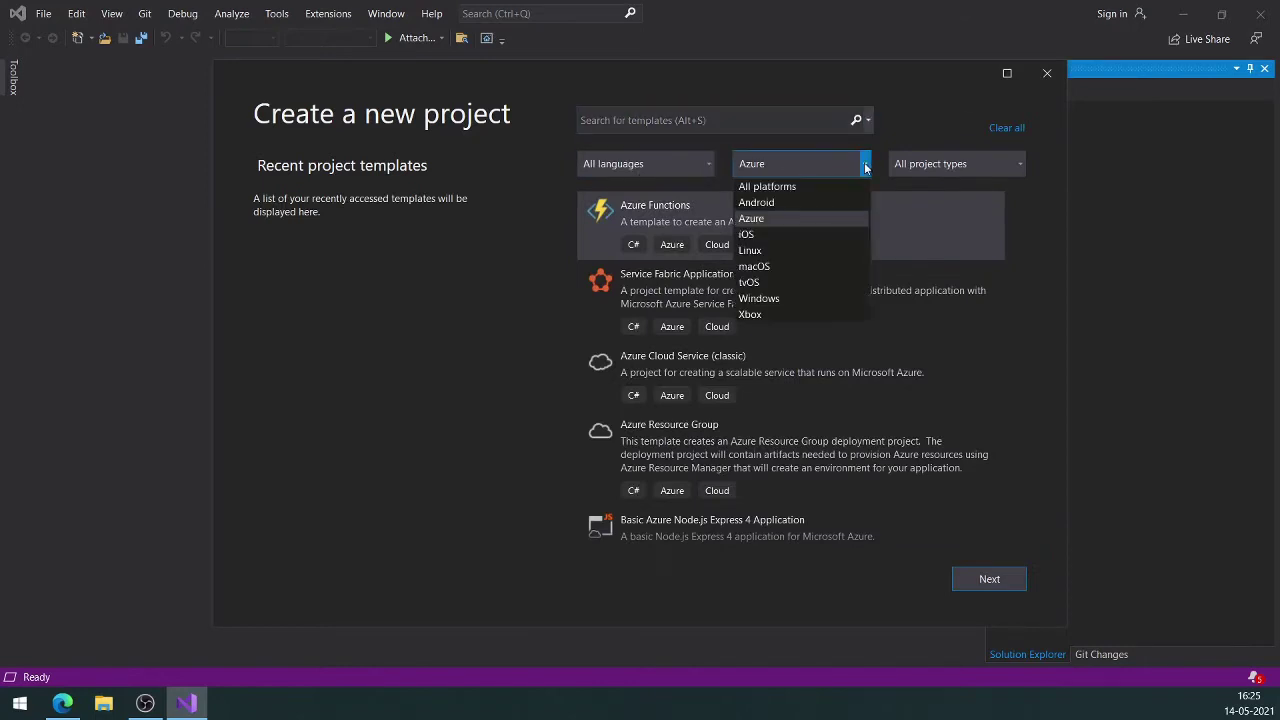
left_click(796, 220)
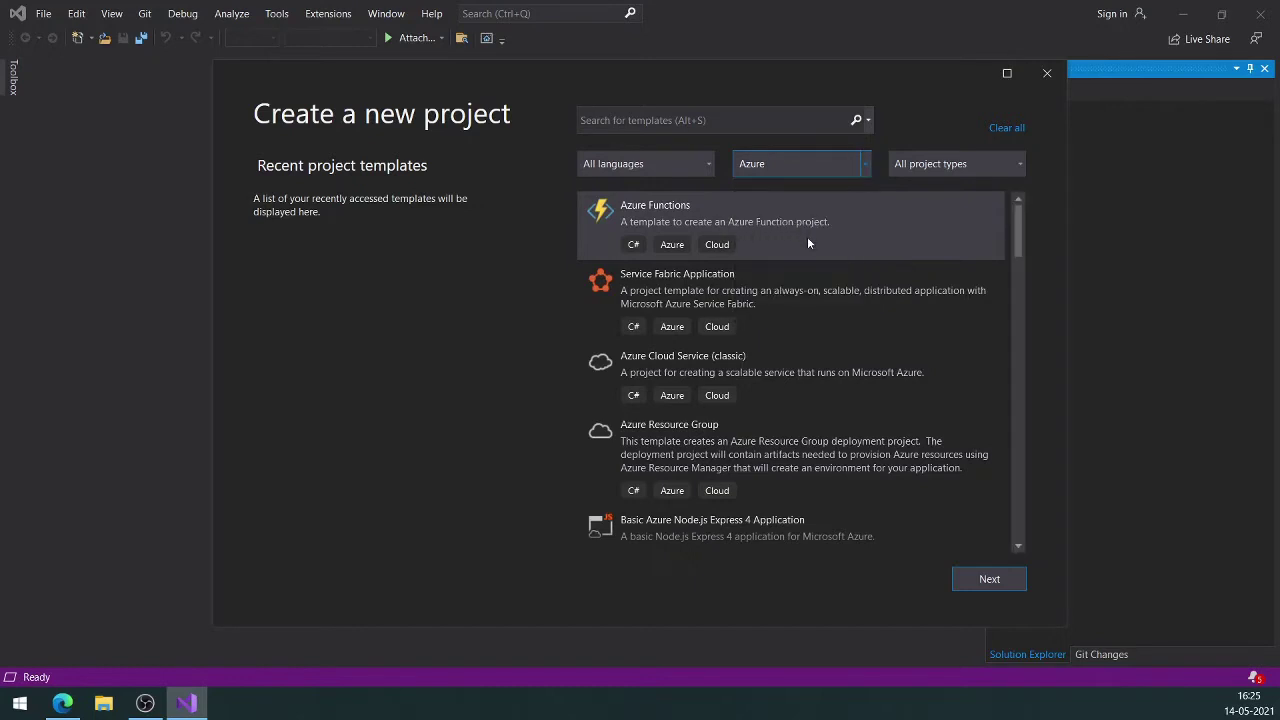
left_click(932, 166)
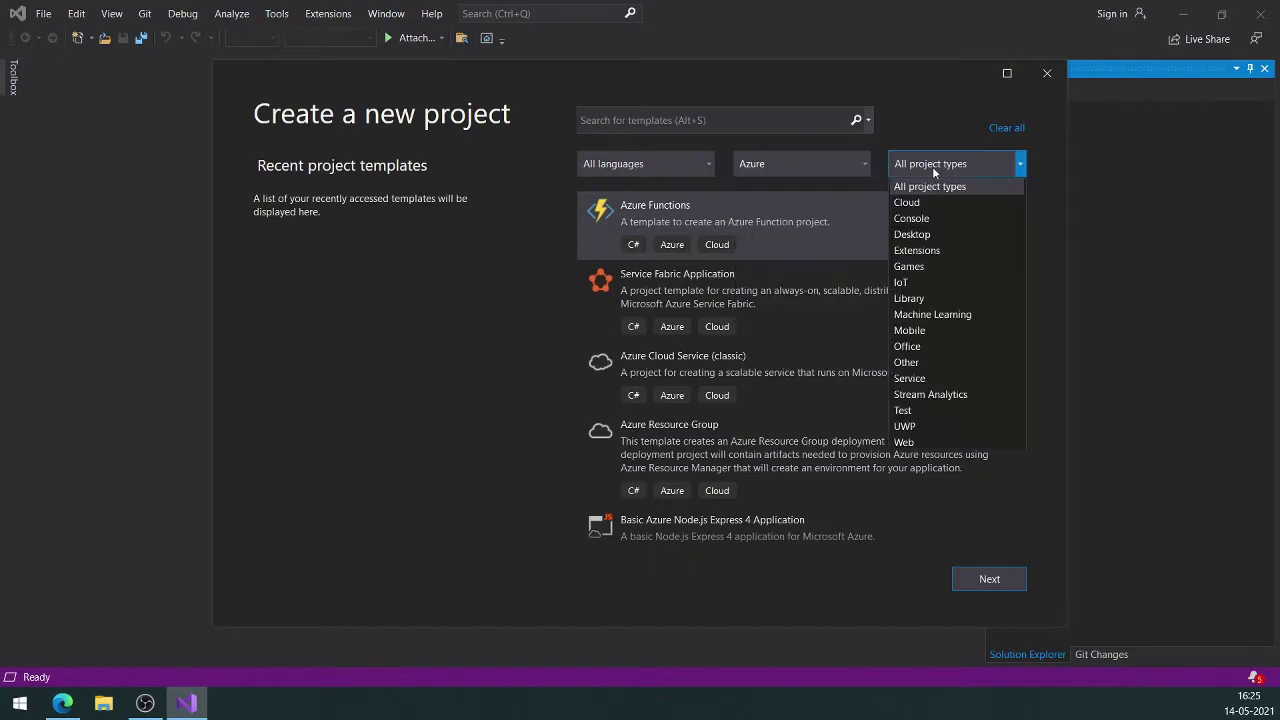
left_click(923, 285)
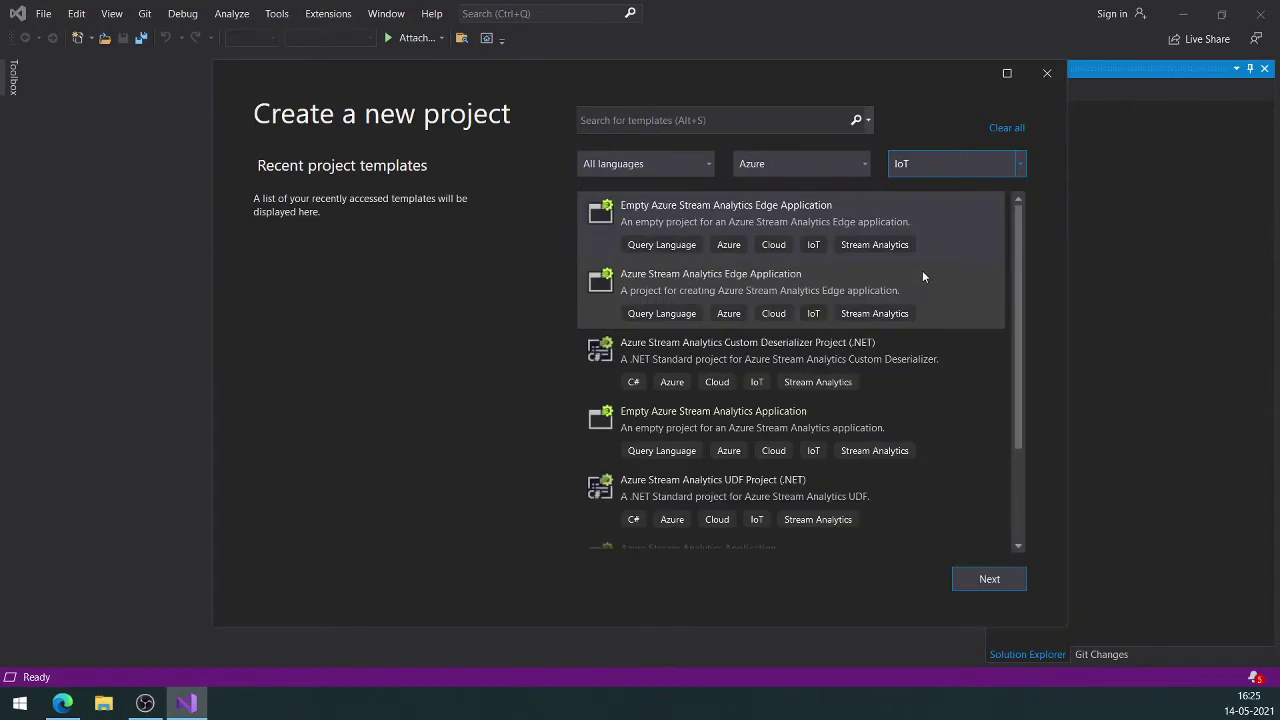
scroll(982, 229, "down", 3)
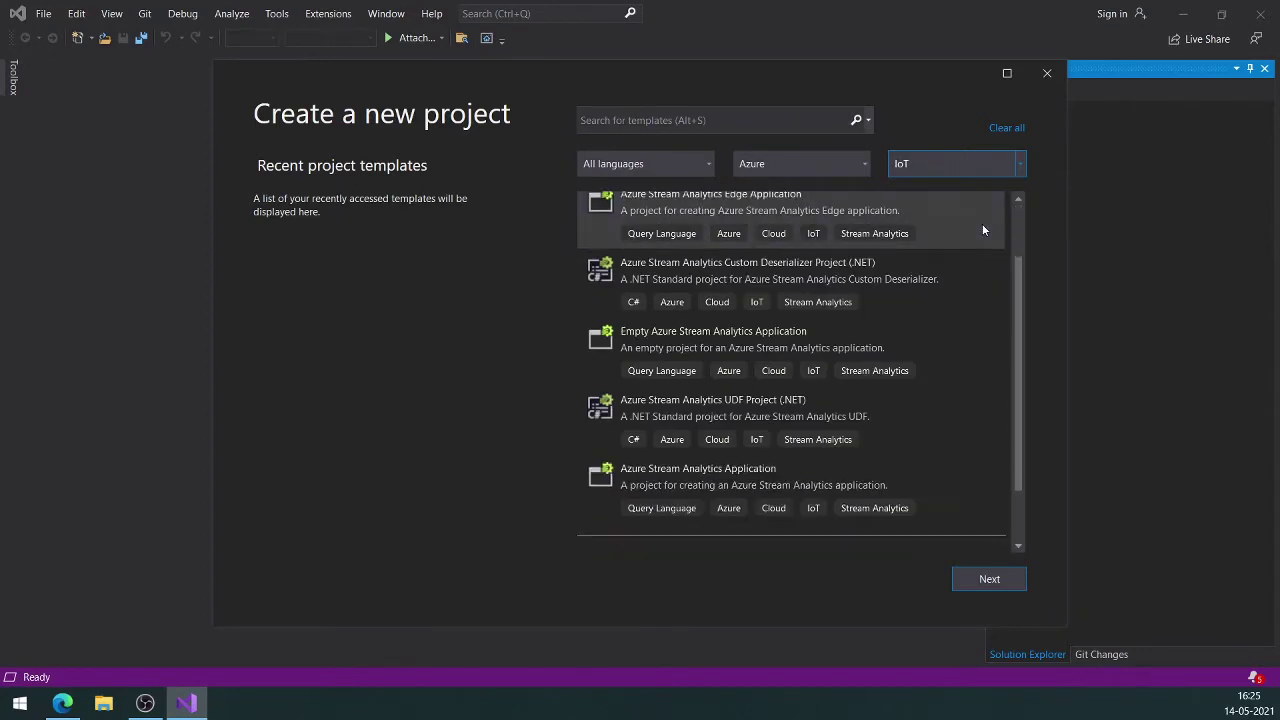
scroll(982, 229, "up", 3)
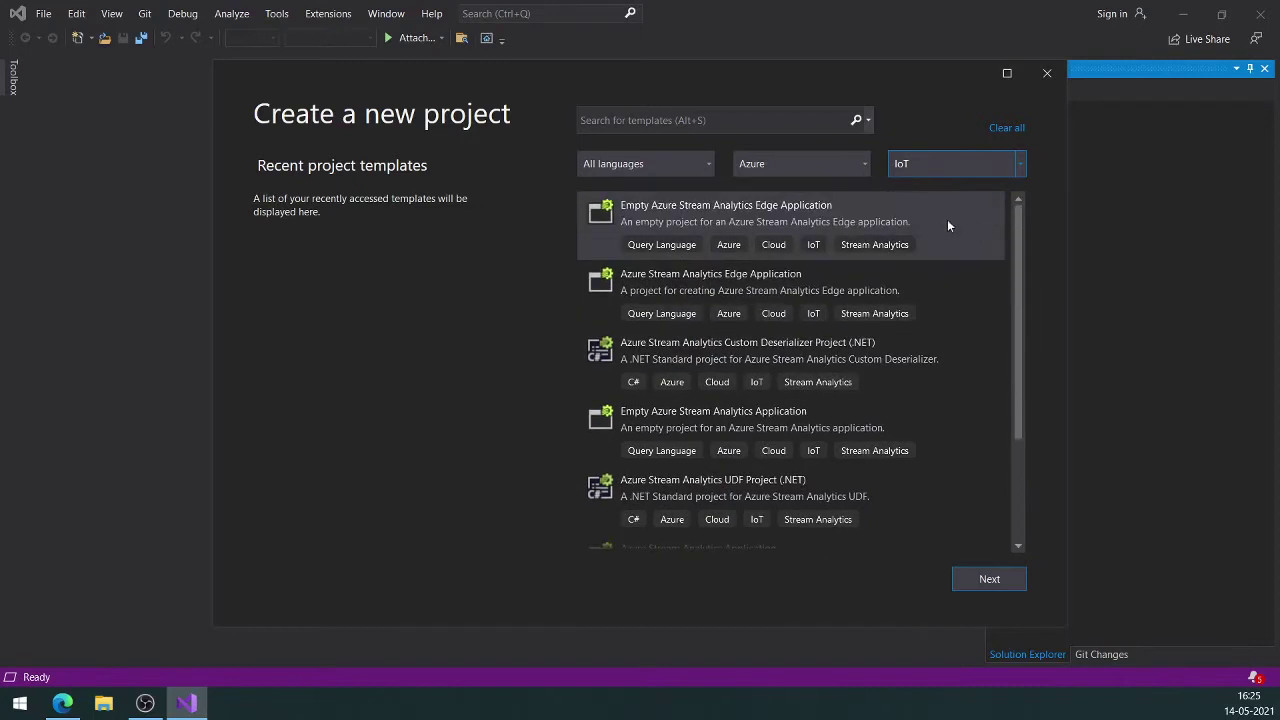
Leave project creation, then download Azure IoT Edge Tools for VS 2019 from the Marketplace page and install it into Visual Studio Community 2019
left_click(1047, 73)
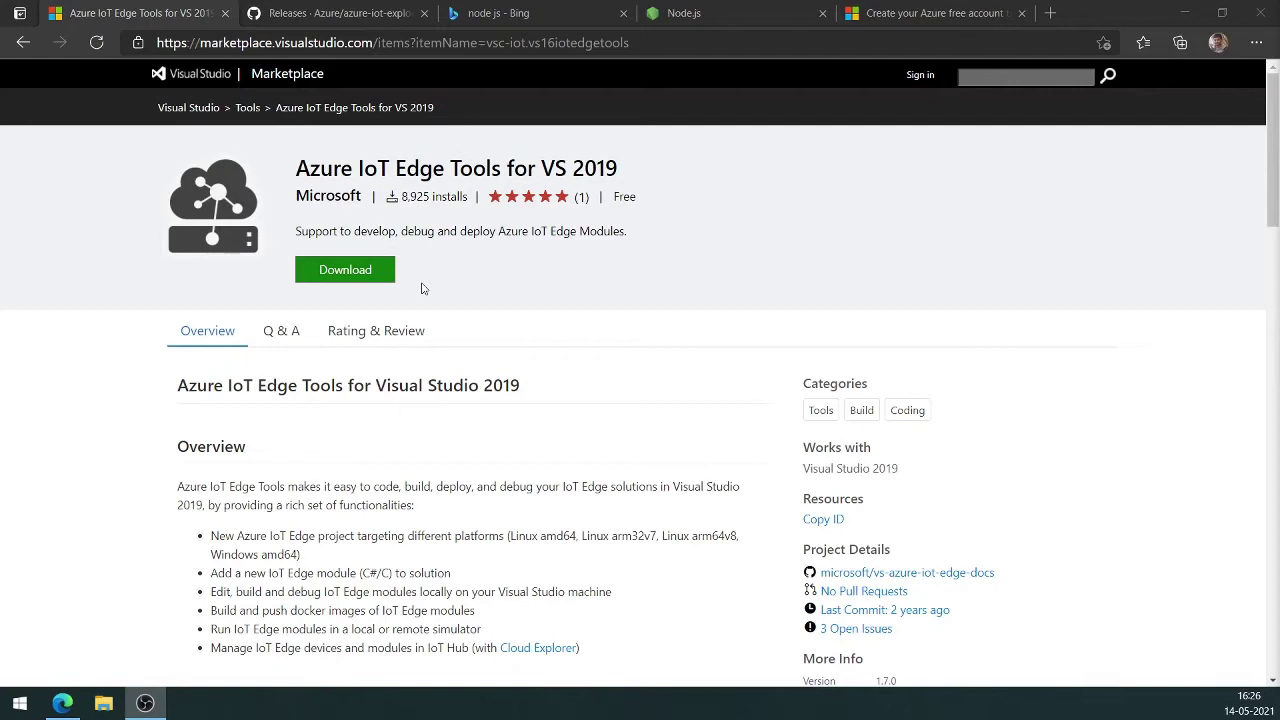
left_click(383, 280)
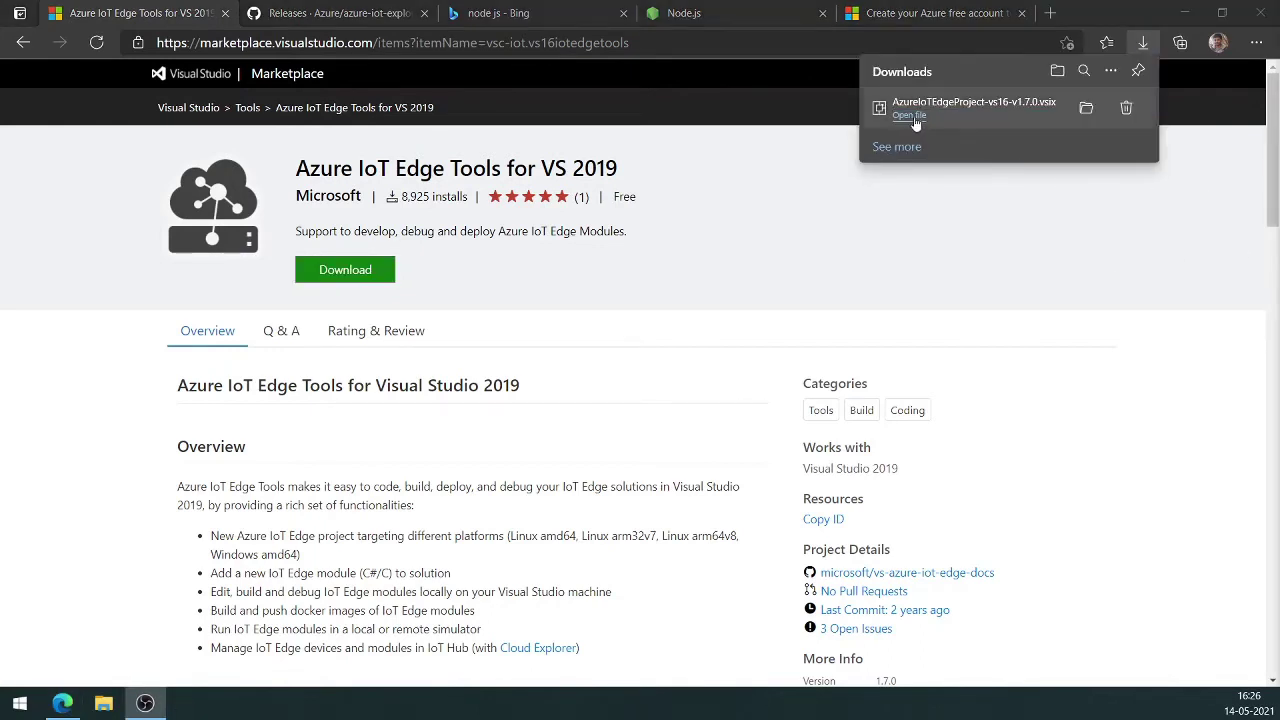
left_click(910, 116)
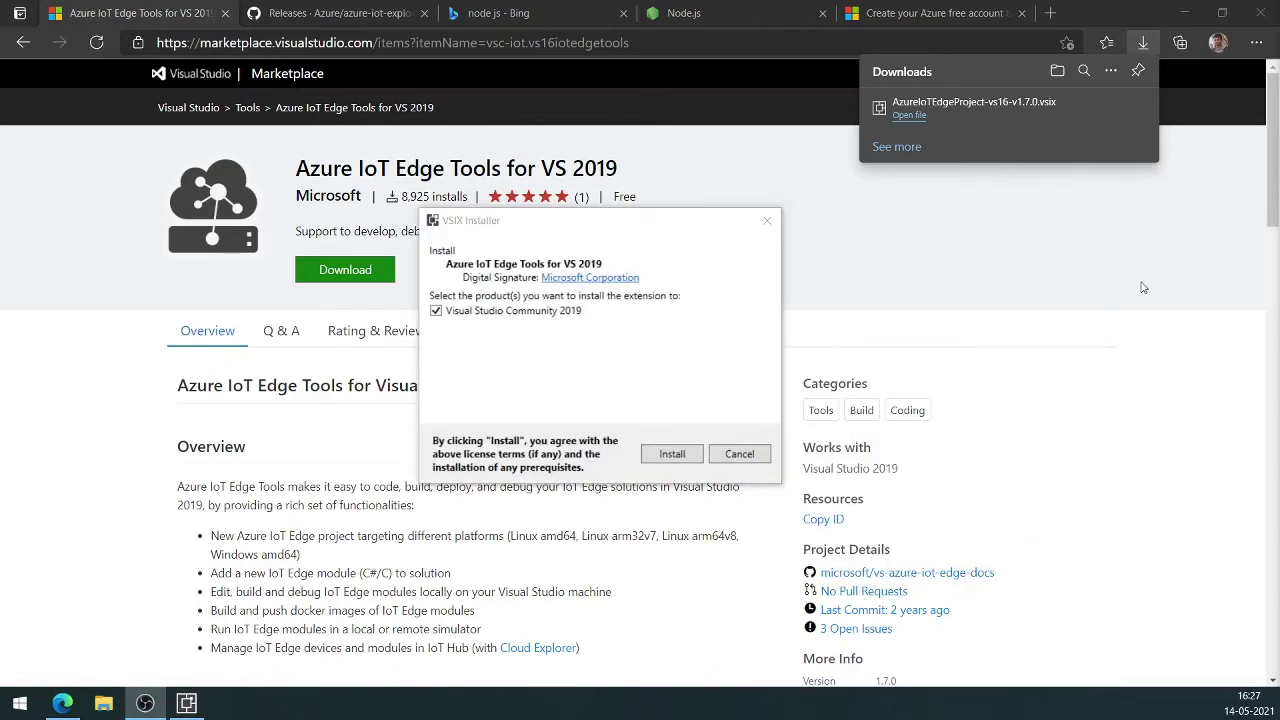
left_click(663, 455)
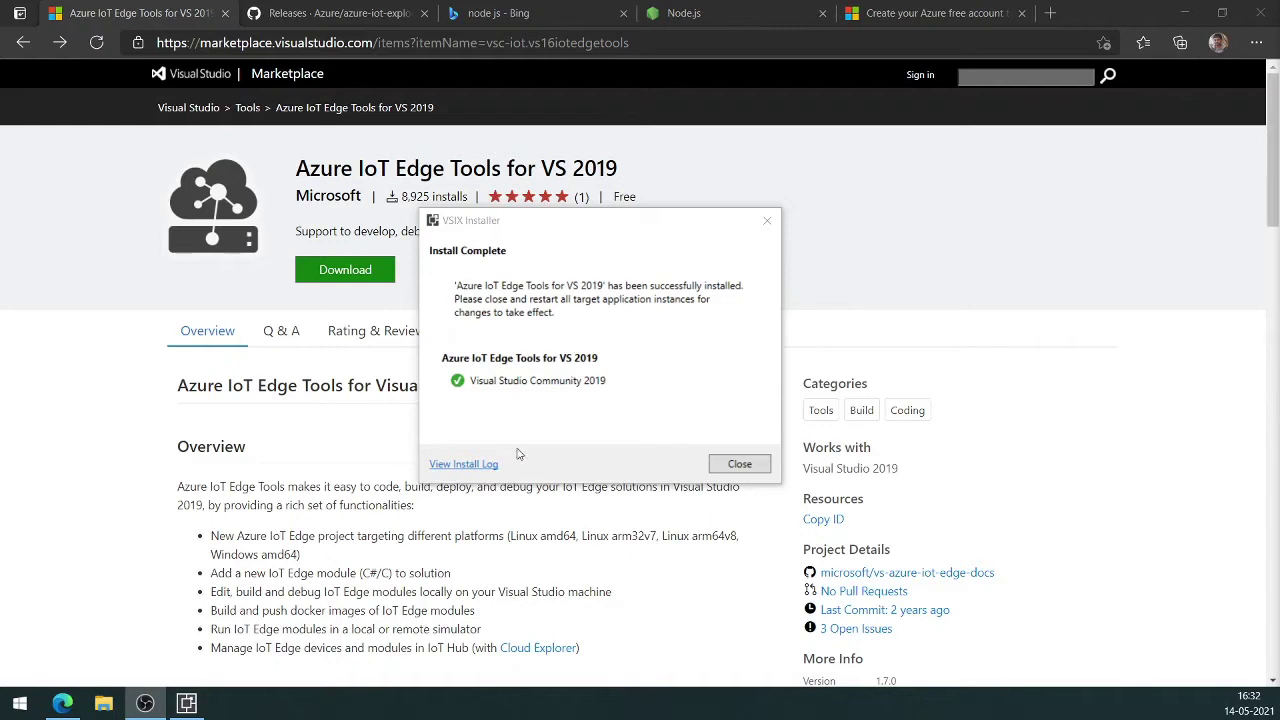
left_click(754, 465)
left_click(754, 465)
Search the installed apps for "visu" and launch Visual Studio 2019, continuing without code
left_click(20, 704)
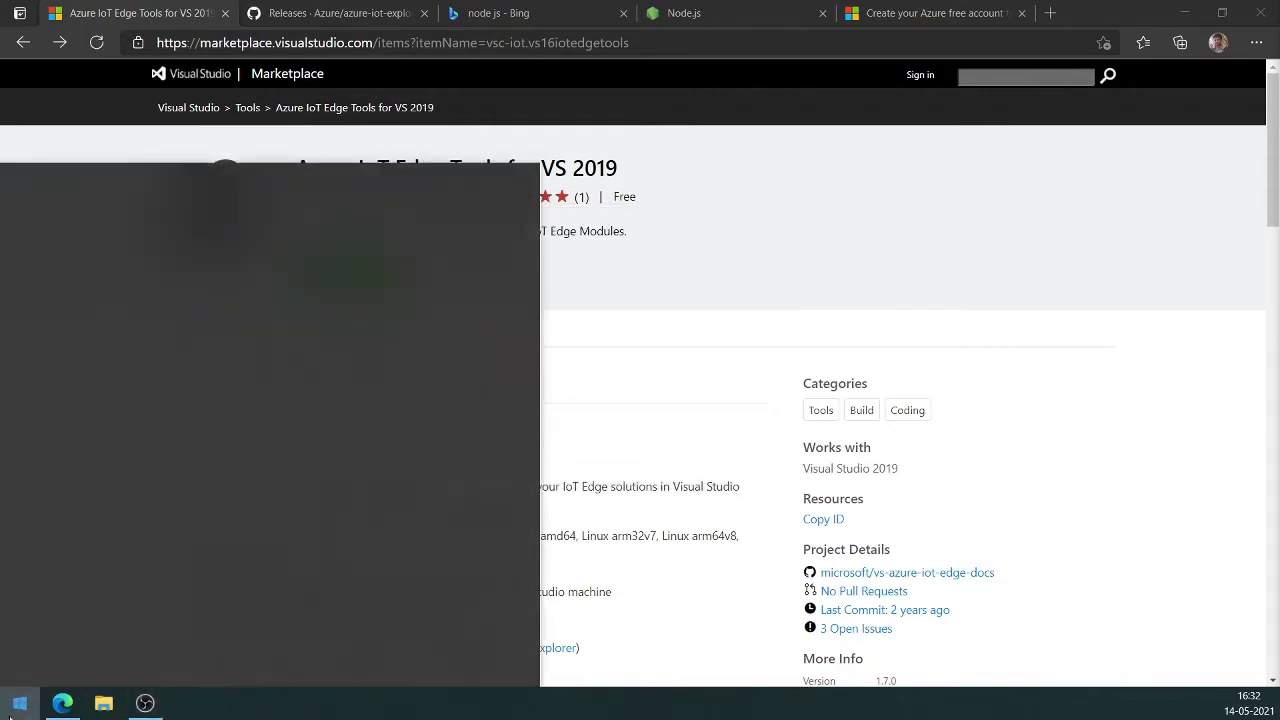
type("visu")
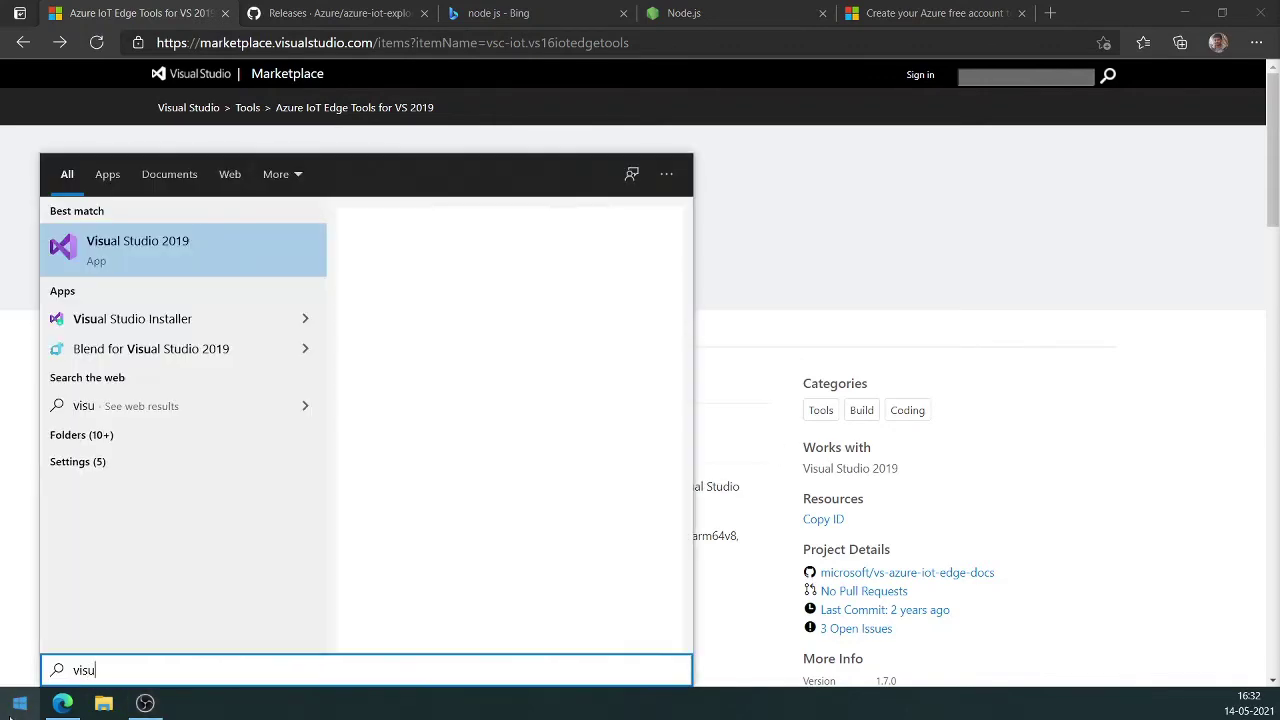
key("Return")
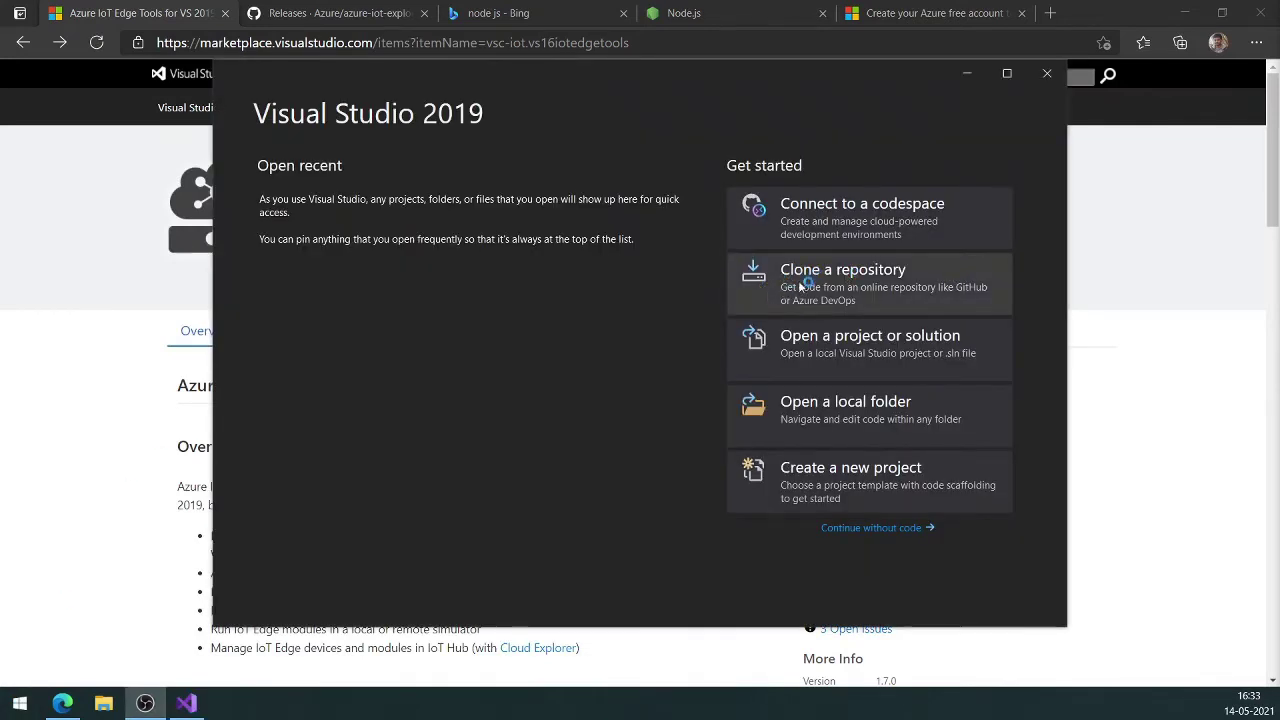
left_click(872, 528)
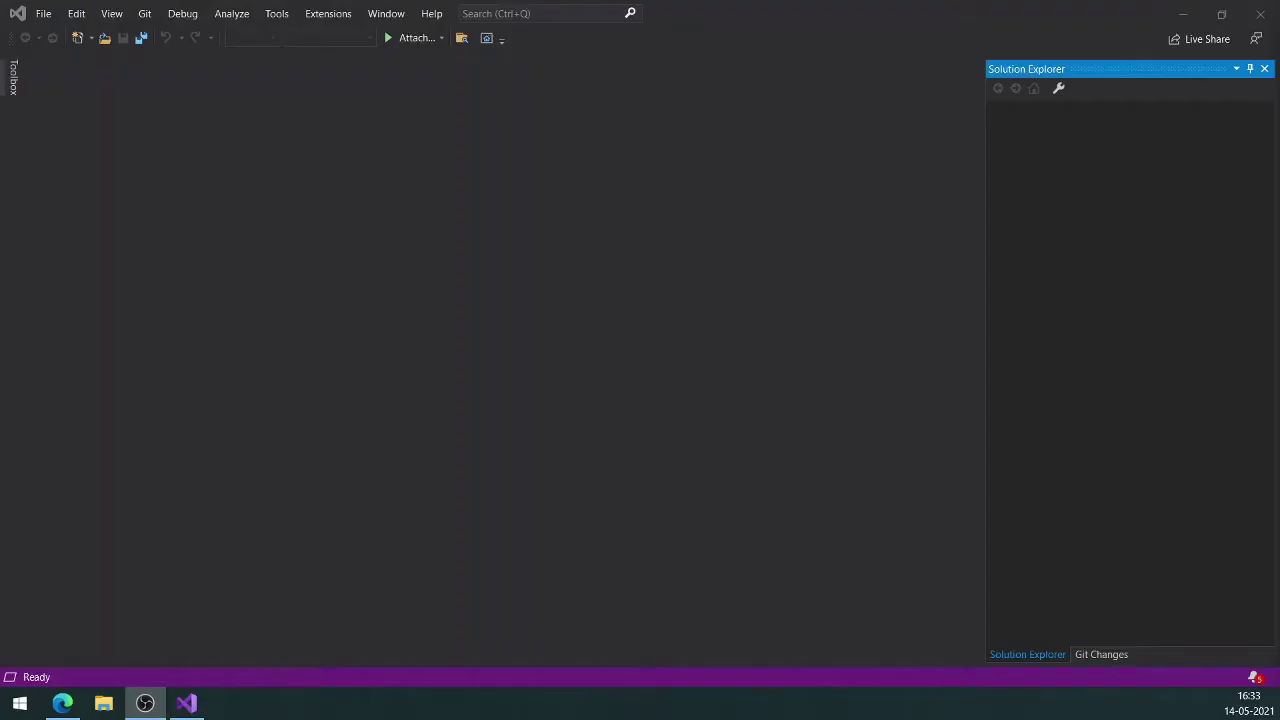
Begin creating a new project, look through the Azure IoT templates, and search the templates for "edge"
left_click(50, 14)
mouse_move(77, 36)
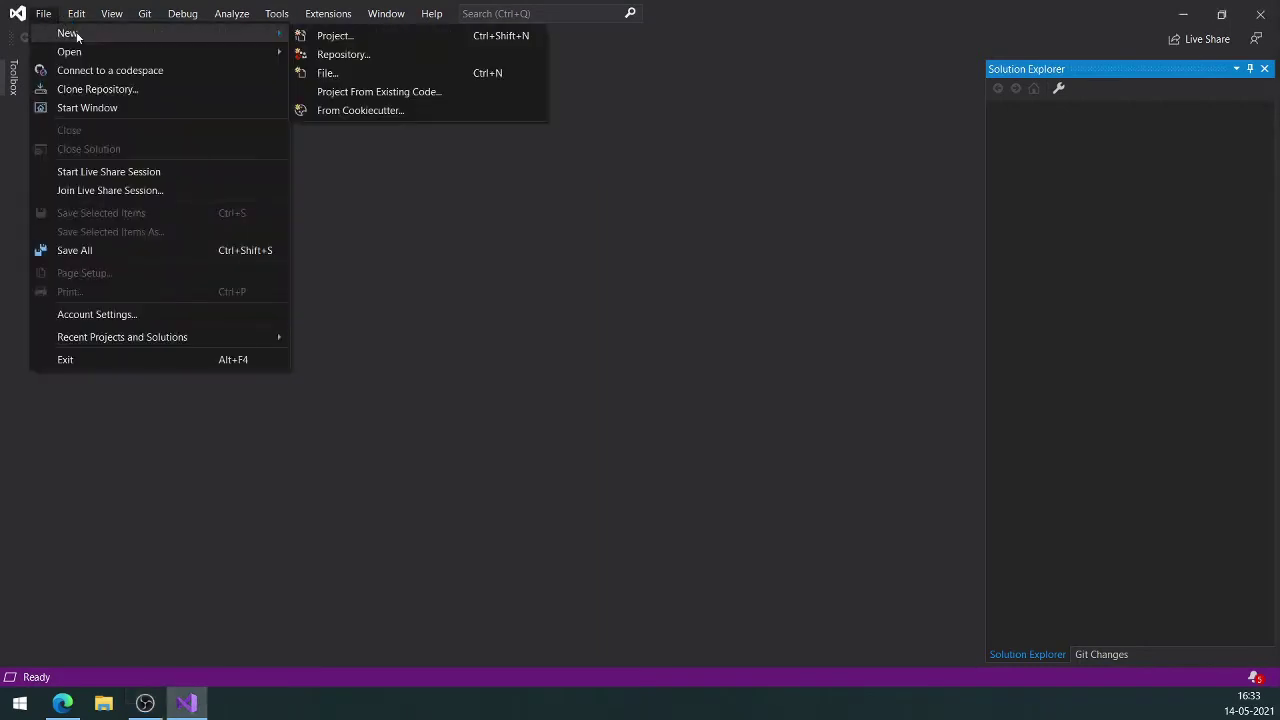
left_click(352, 36)
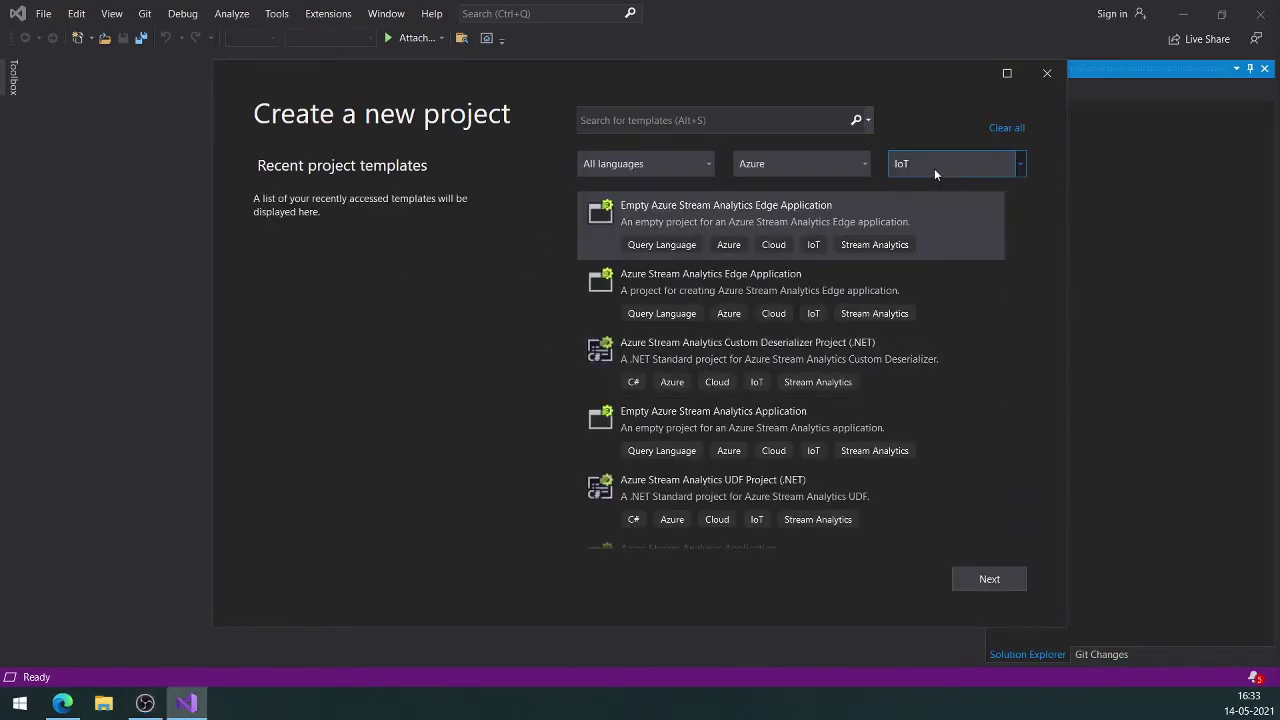
left_click(1019, 168)
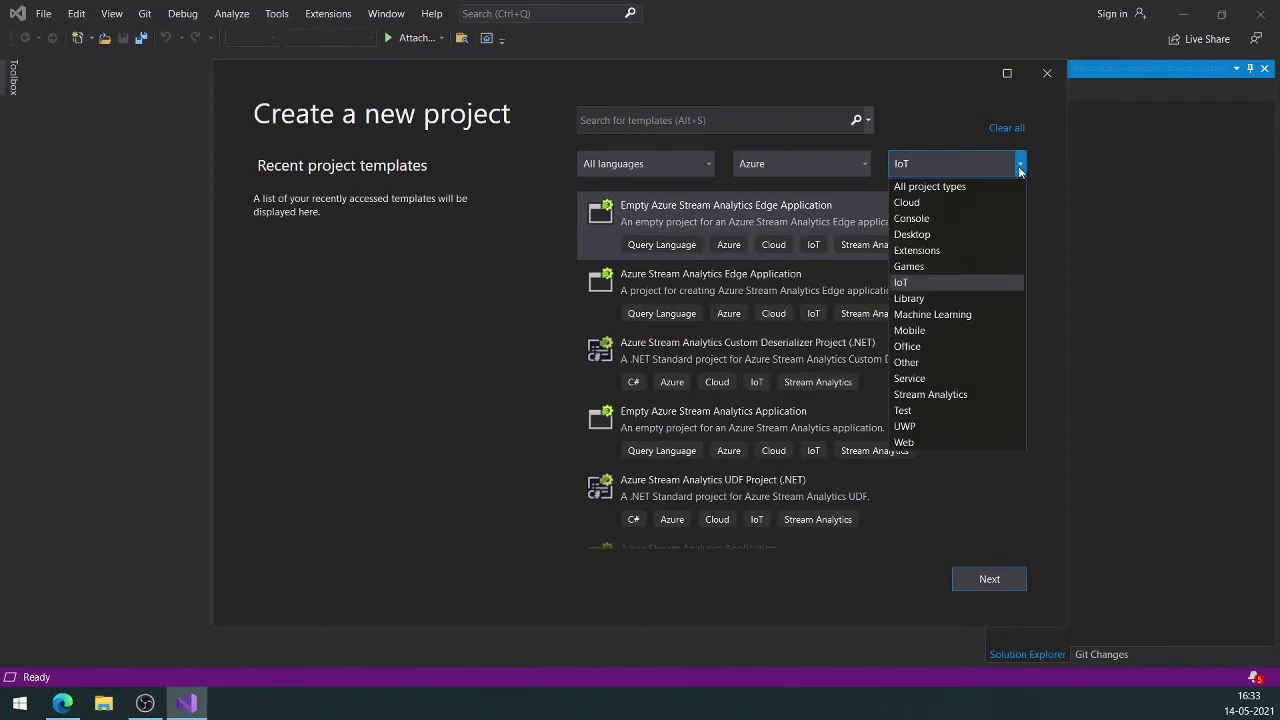
left_click(410, 330)
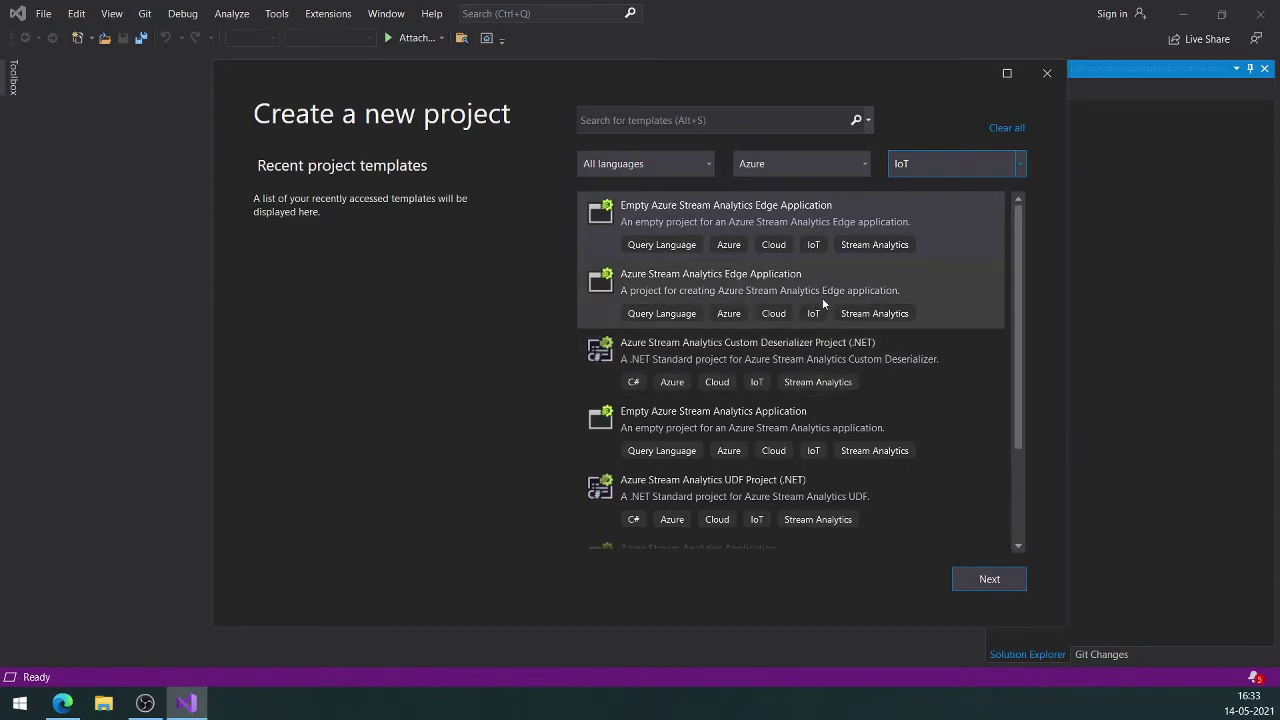
scroll(872, 335, "down", 3)
scroll(872, 335, "up", 2)
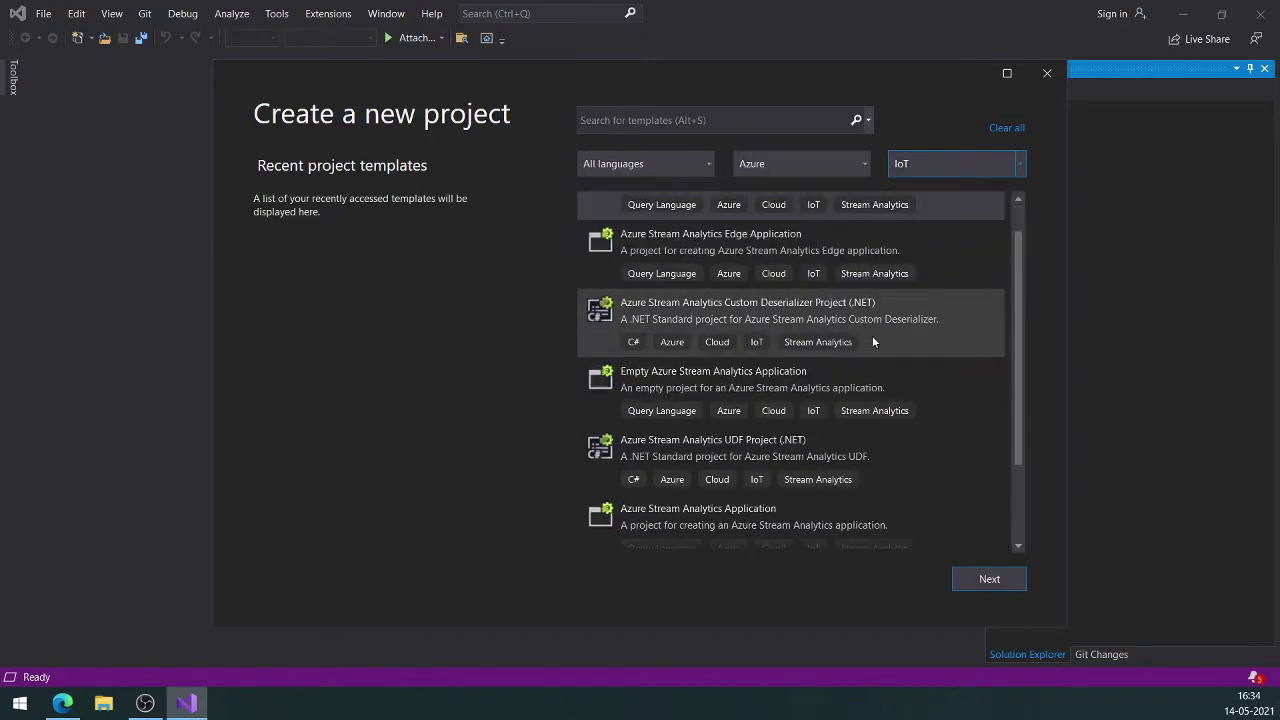
left_click(752, 121)
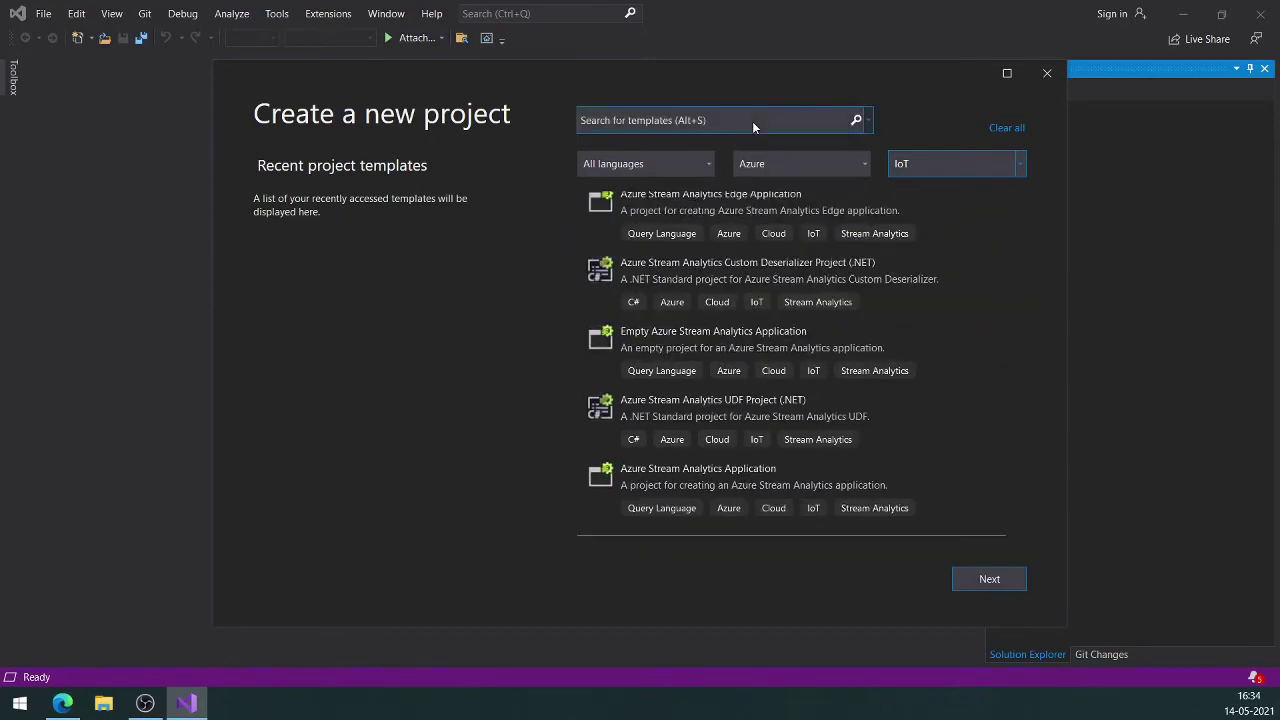
type("edge")
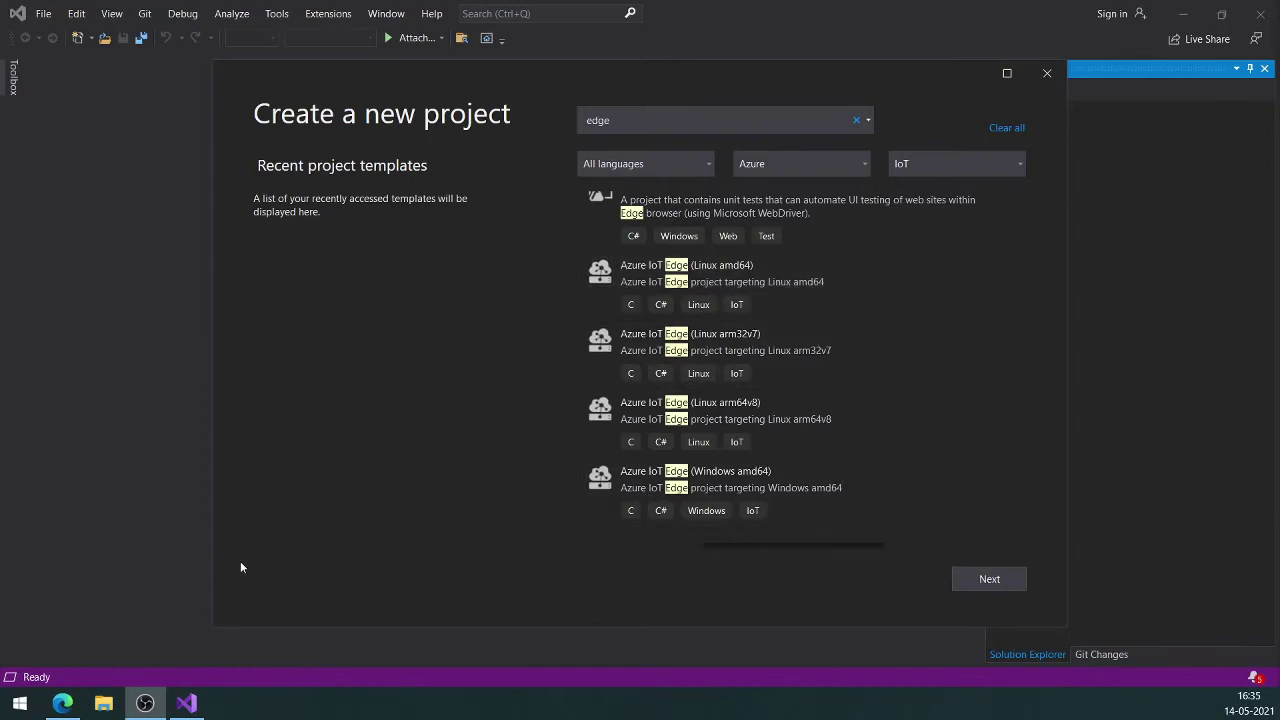
Switch to the browser and review the feature list in the Azure IoT Edge Tools overview
left_click(62, 703)
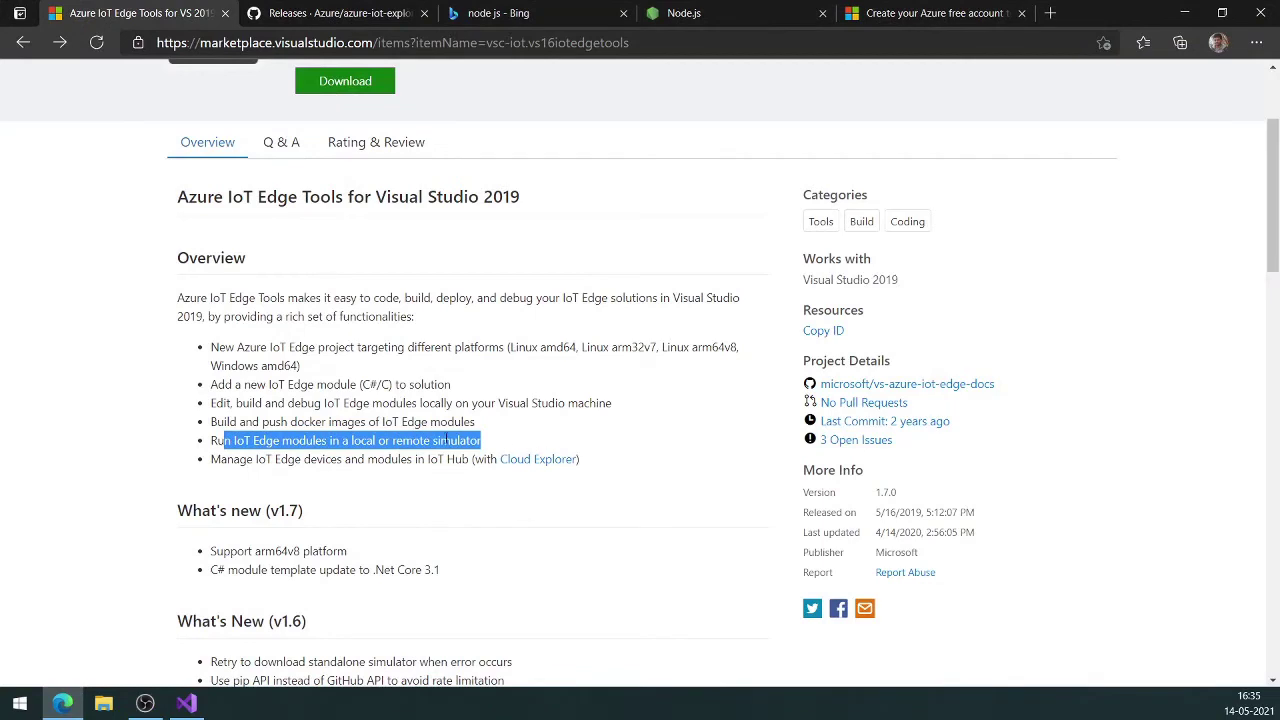
key("alt+Tab")
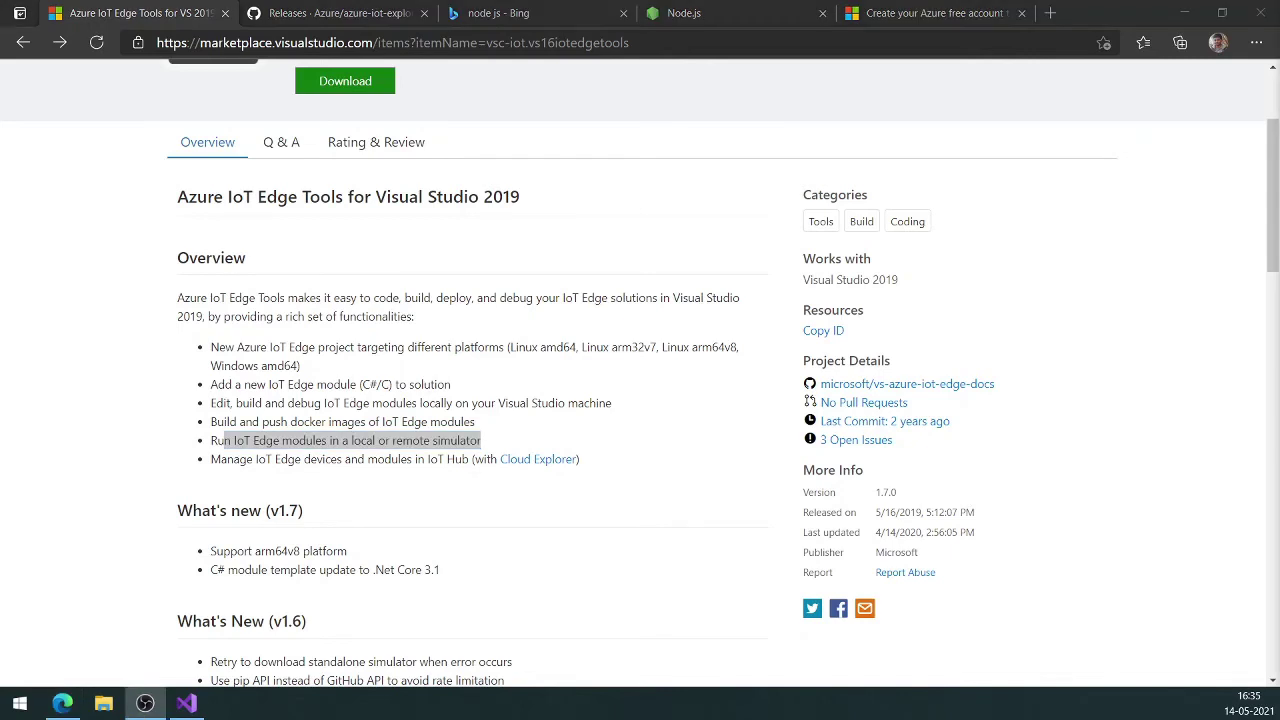
mouse_move(185, 710)
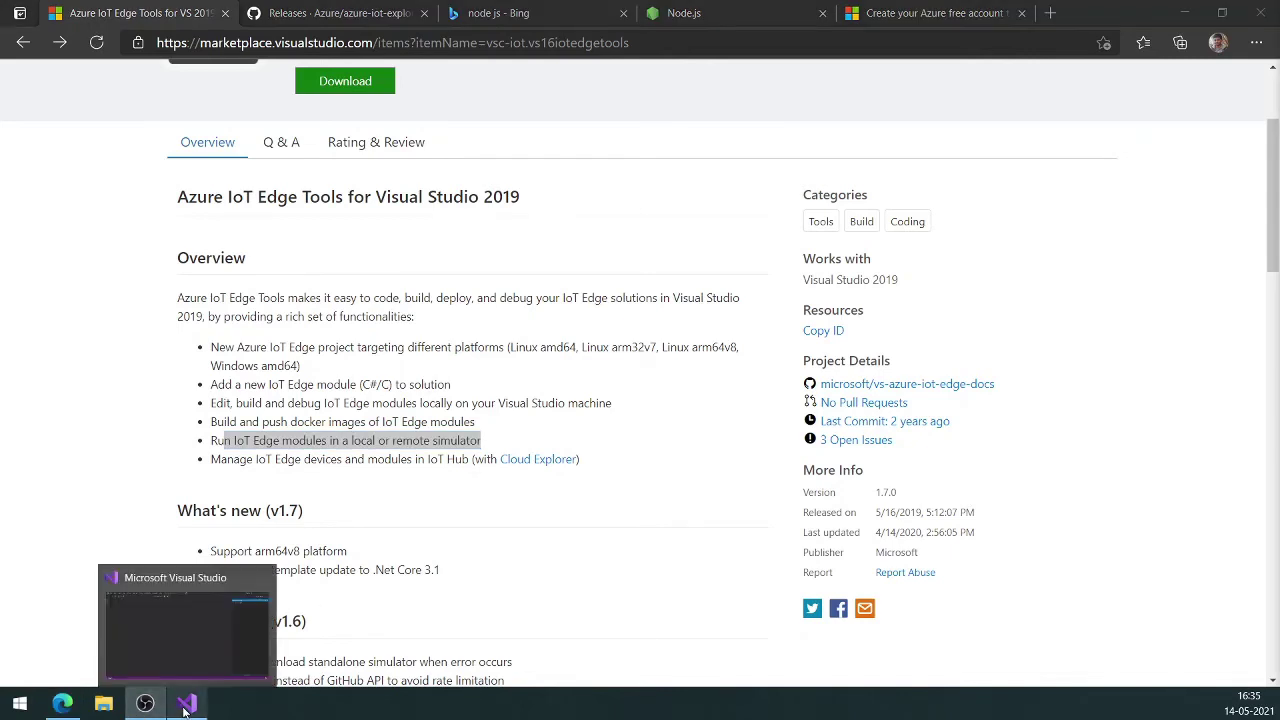
Return to Visual Studio, dismiss the project creation dialog, and exit Visual Studio
left_click(185, 706)
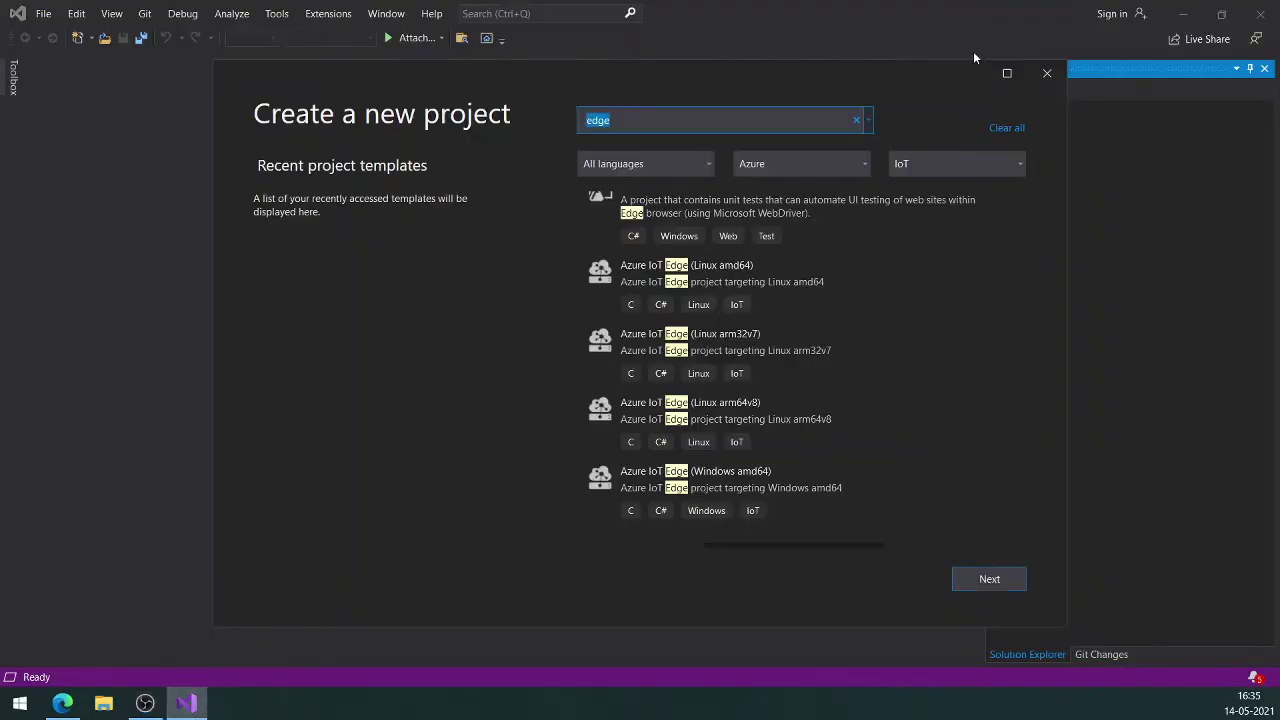
left_click(1046, 72)
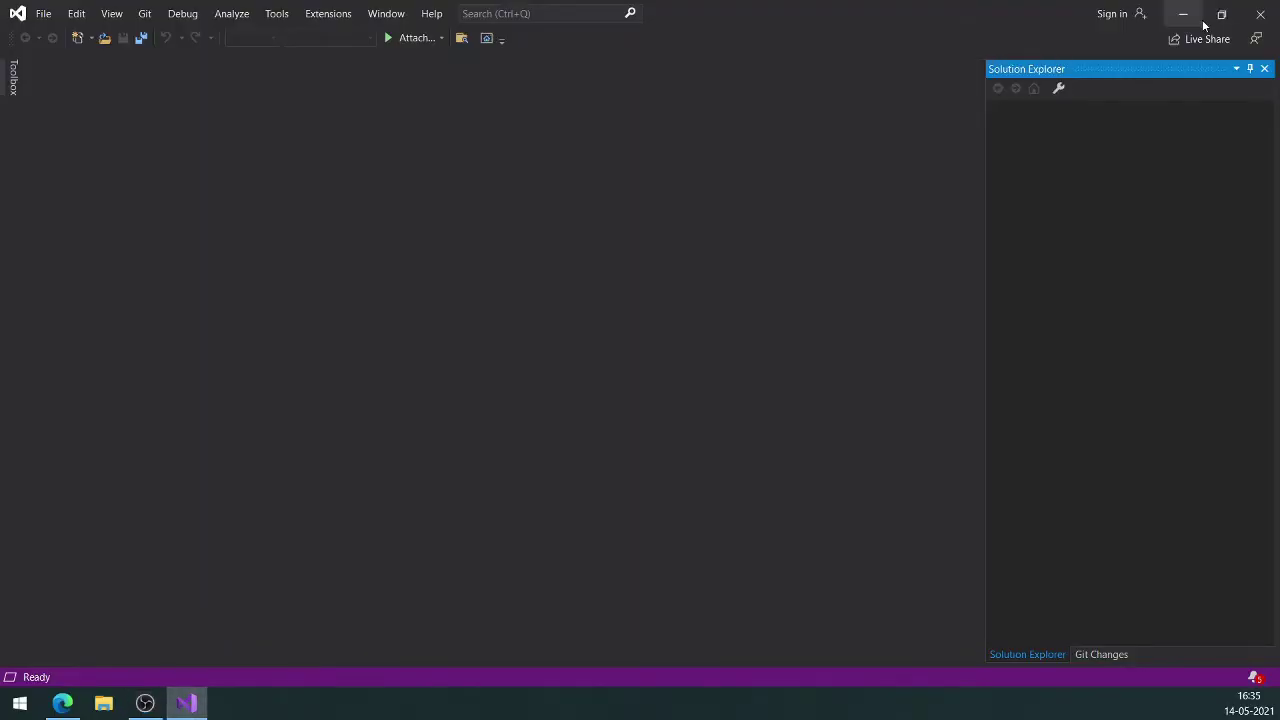
left_click(1261, 14)
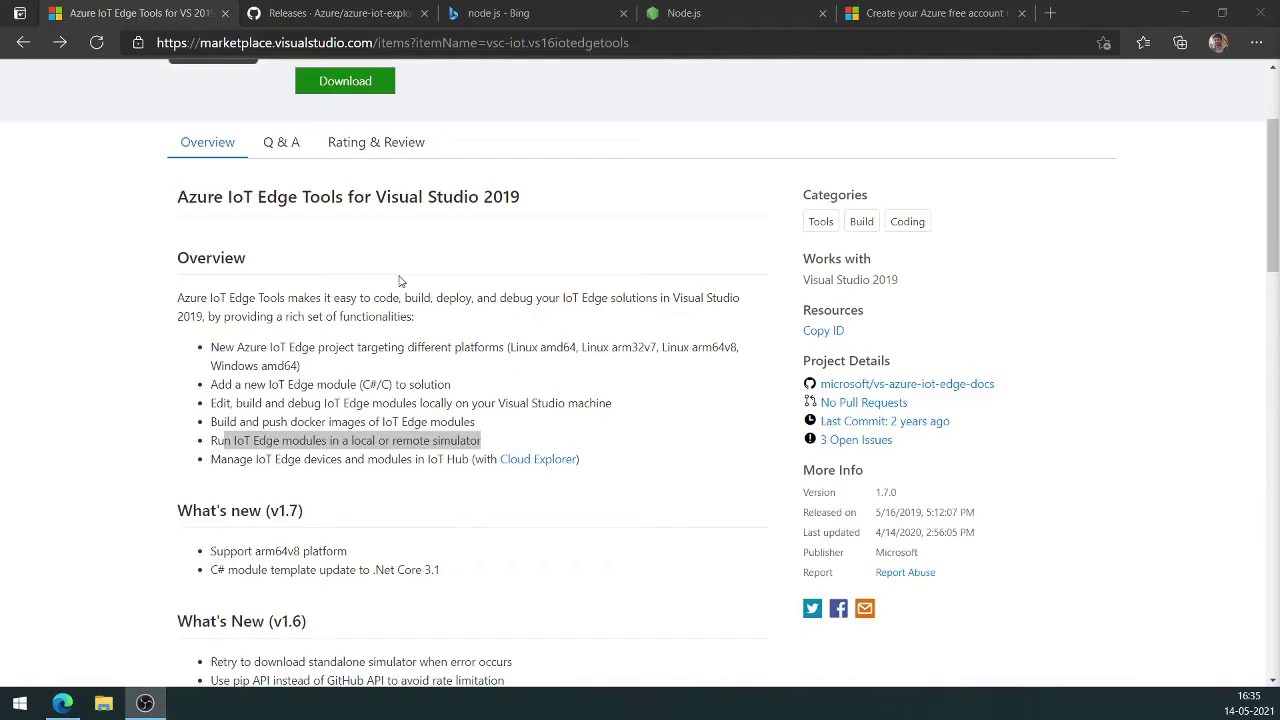
Install Azure IoT Explorer from Azure.IoT.Explorer.preview.0.14.3.msi on its GitHub releases page and allow it public network access through the firewall
left_click(385, 18)
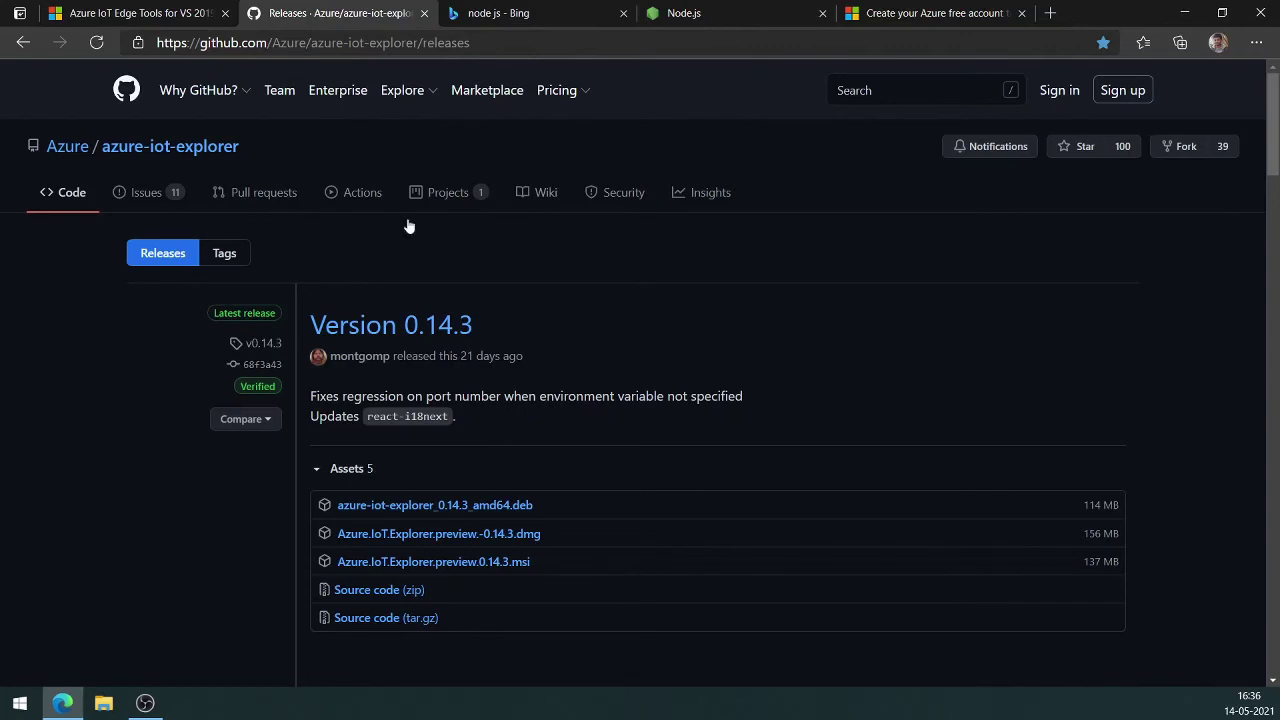
scroll(566, 360, "down", 2)
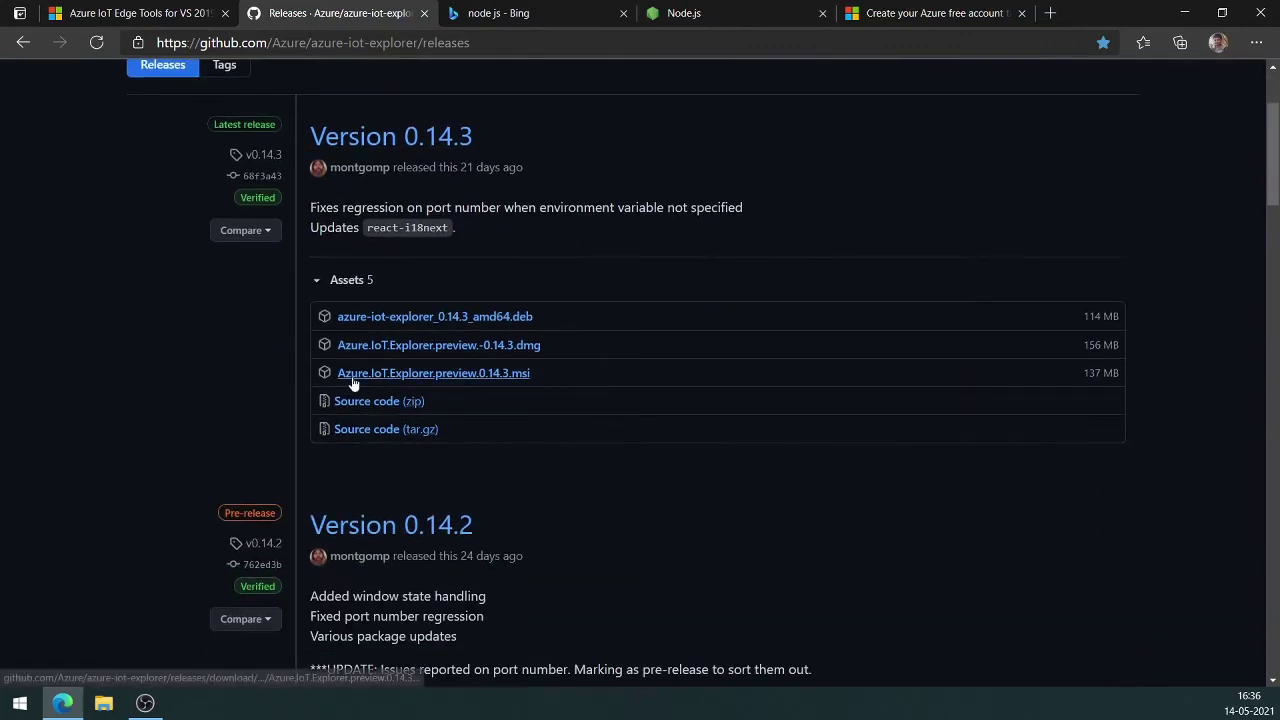
left_click(513, 376)
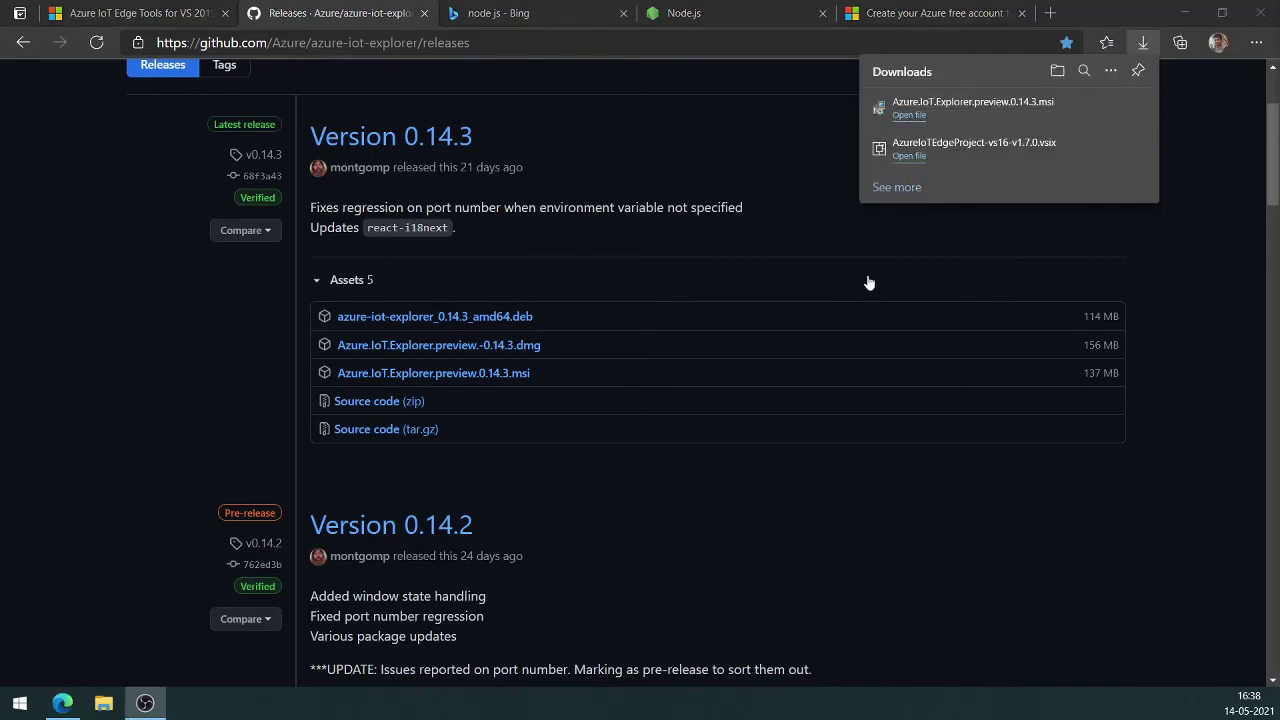
left_click(914, 122)
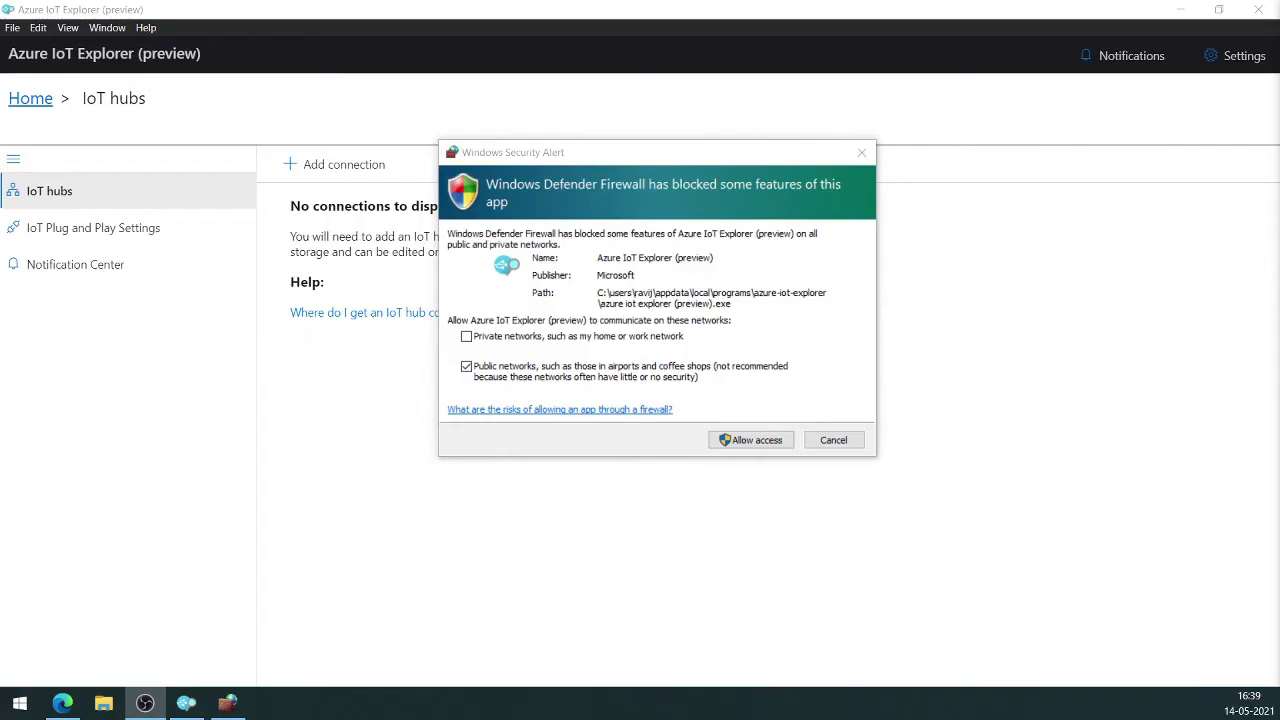
left_click(744, 447)
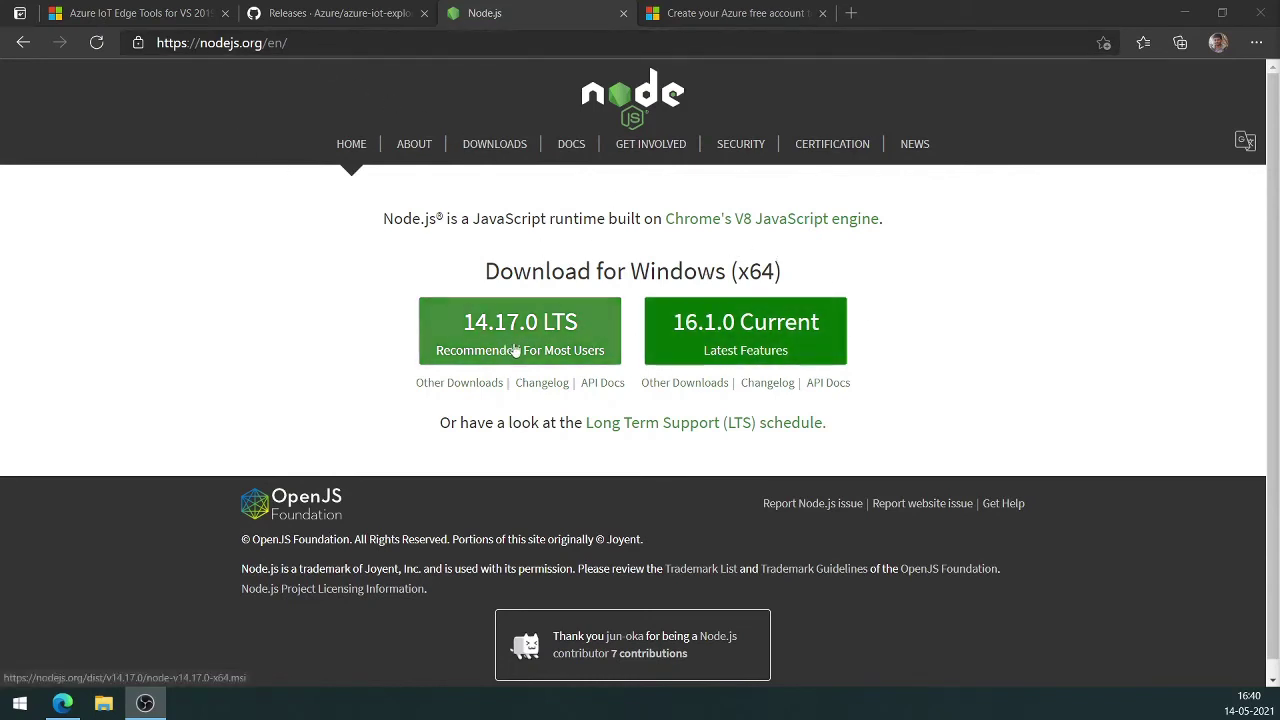
Download the Node.js 16.1.0 Current installer for Windows (x64) and run it
left_click(779, 350)
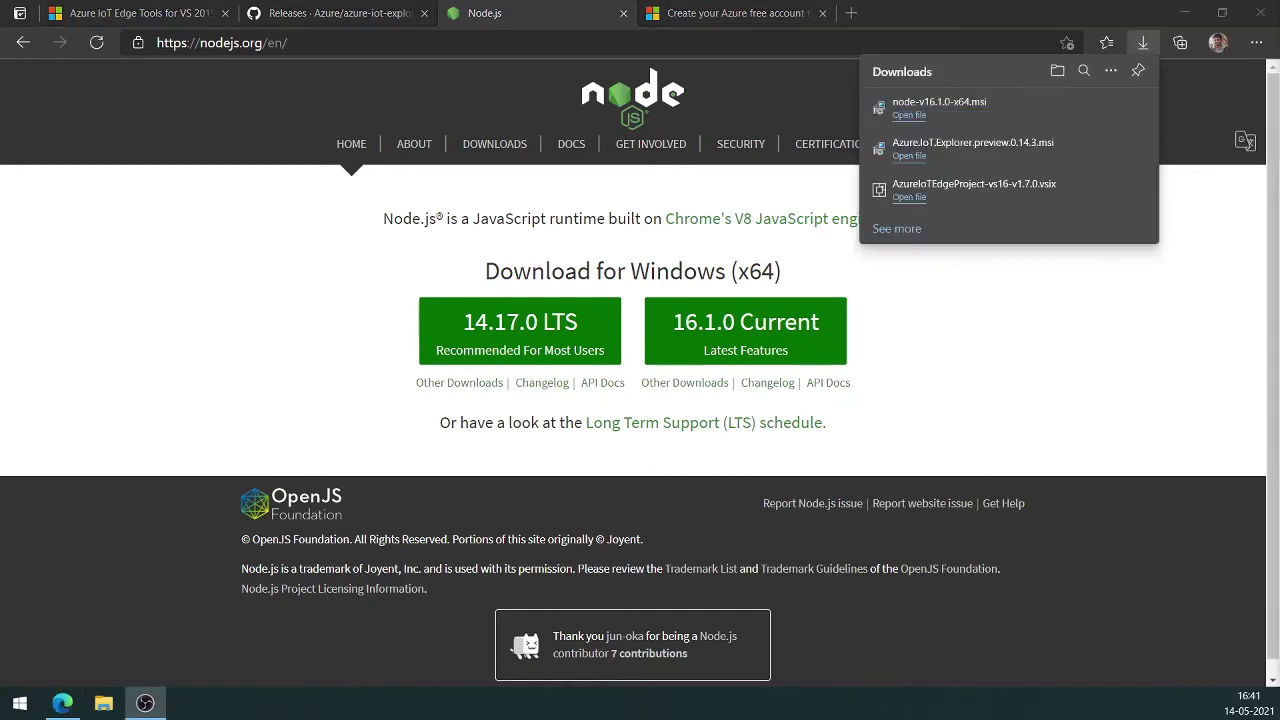
left_click(917, 118)
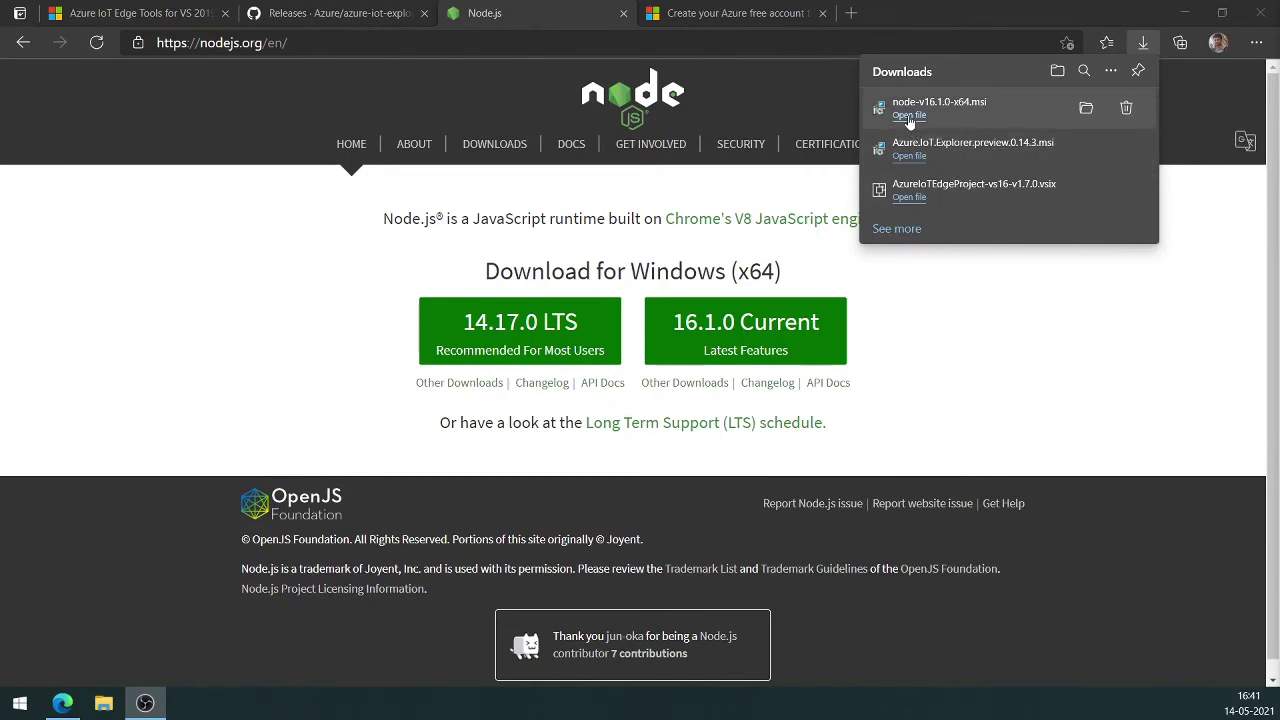
left_click(773, 261)
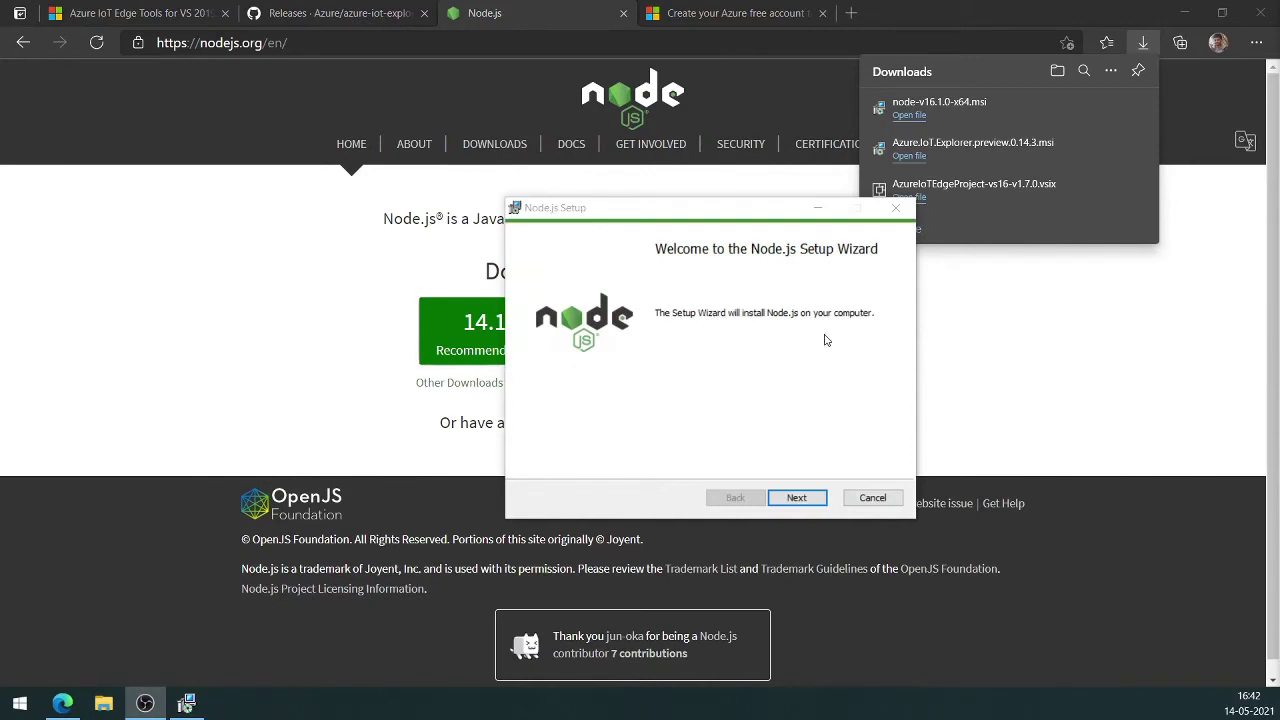
Accept the Node.js license and install to C:\Program Files\nodejs\ with default settings, leaving out the native module tools
left_click(815, 499)
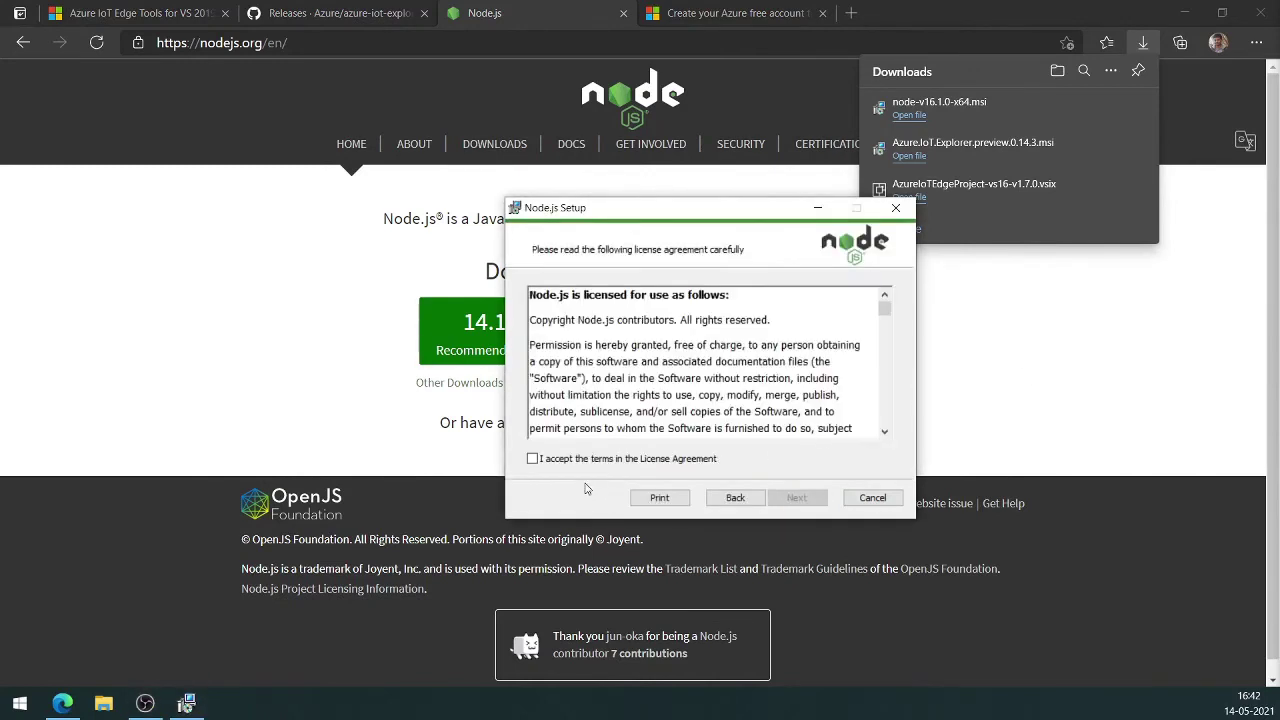
left_click(560, 463)
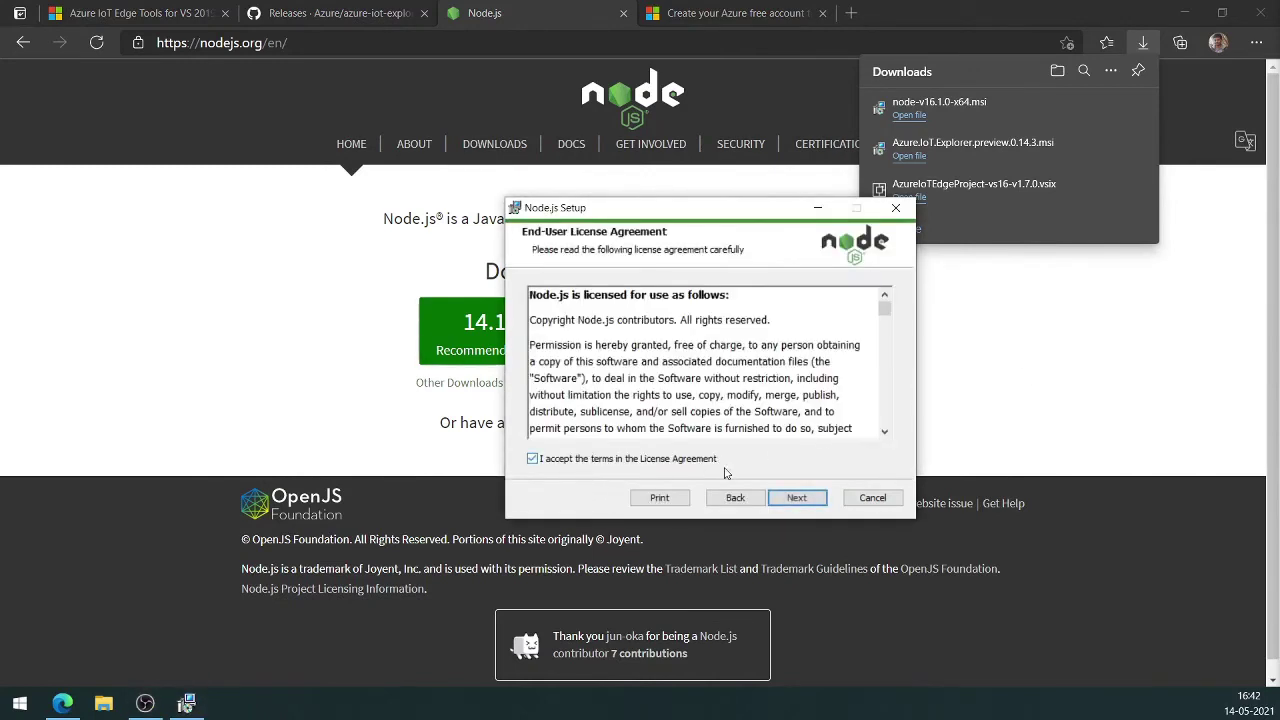
left_click(797, 498)
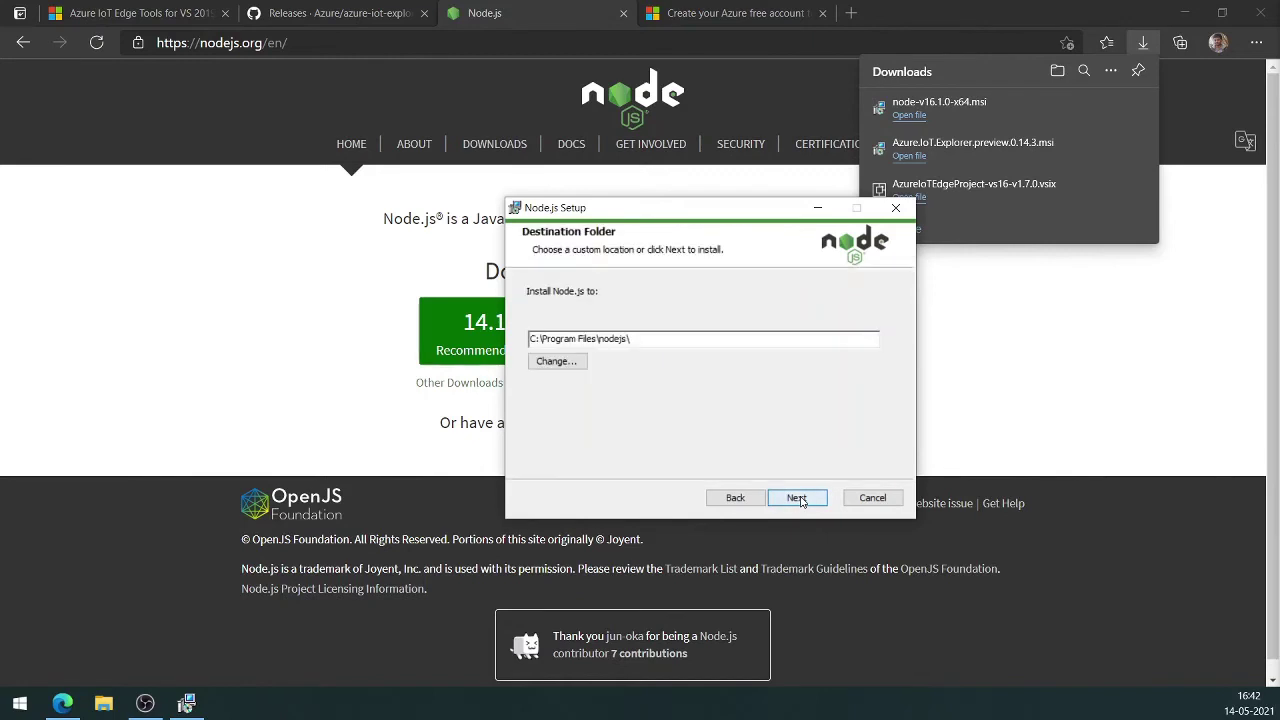
left_click(797, 498)
left_click(809, 498)
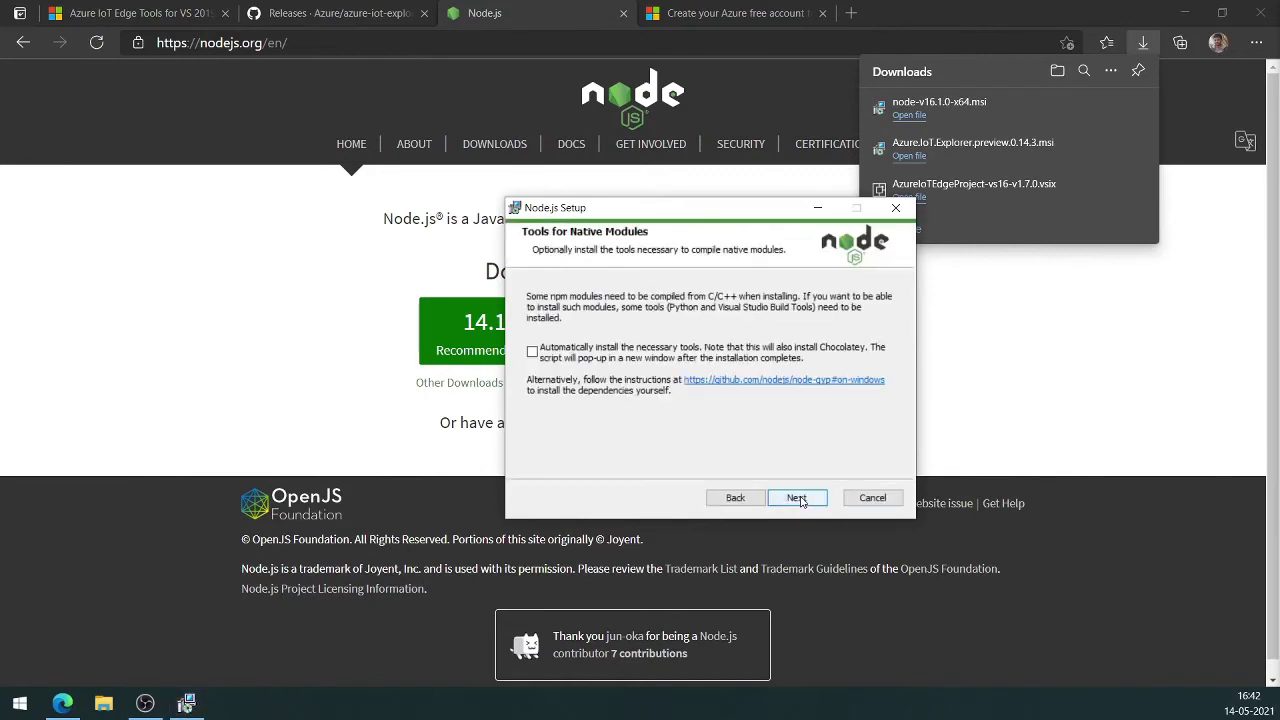
left_click(797, 498)
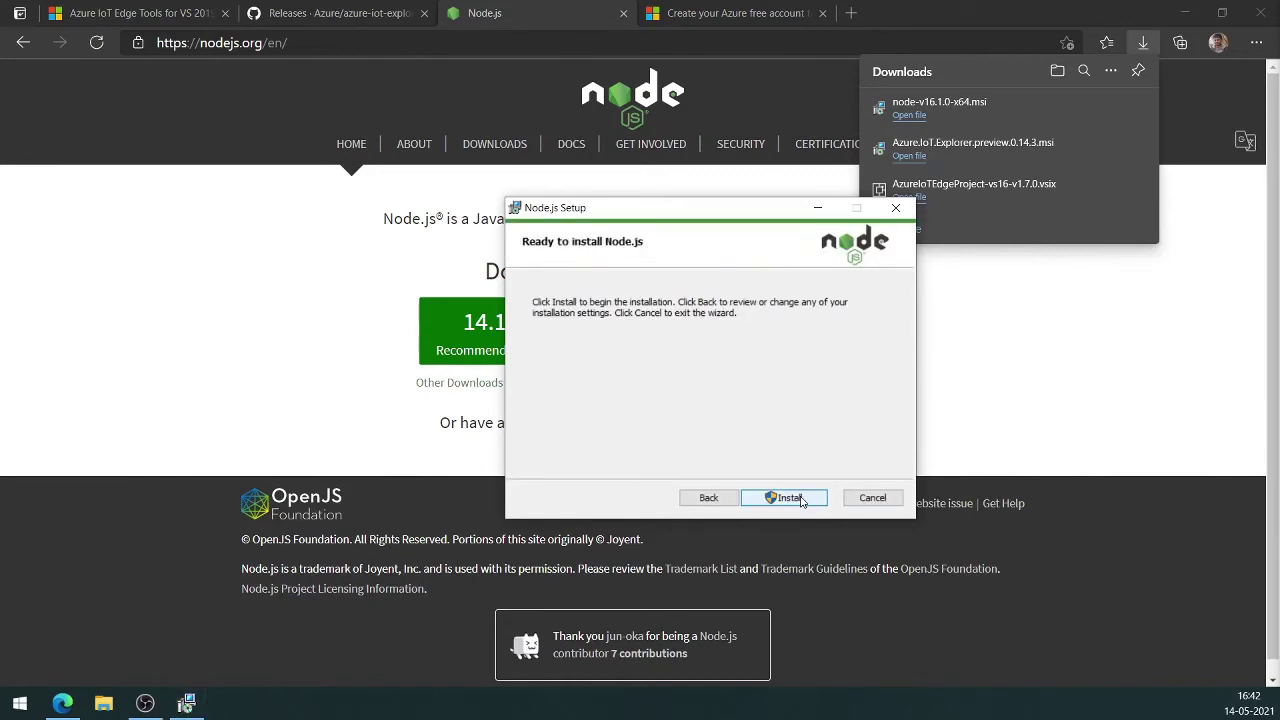
left_click(790, 498)
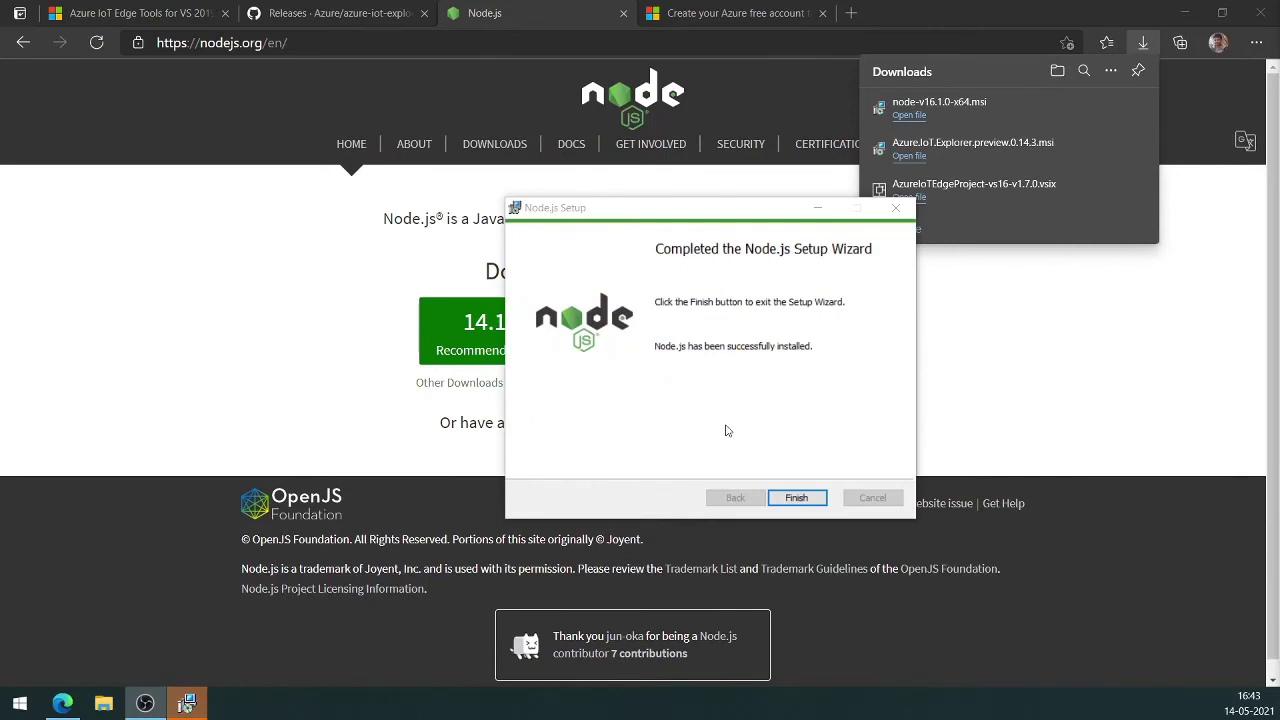
Close the completed Node.js setup wizard and open a Command Prompt window
left_click(796, 498)
left_click(18, 705)
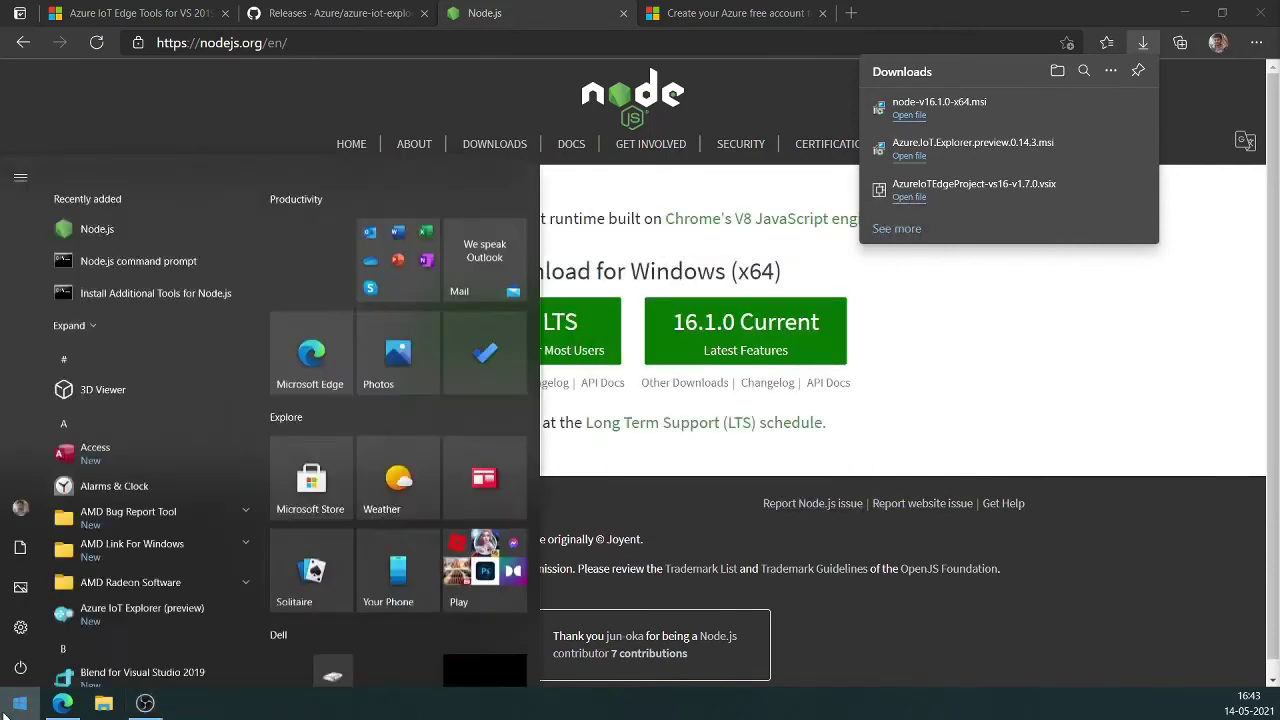
type("cmd")
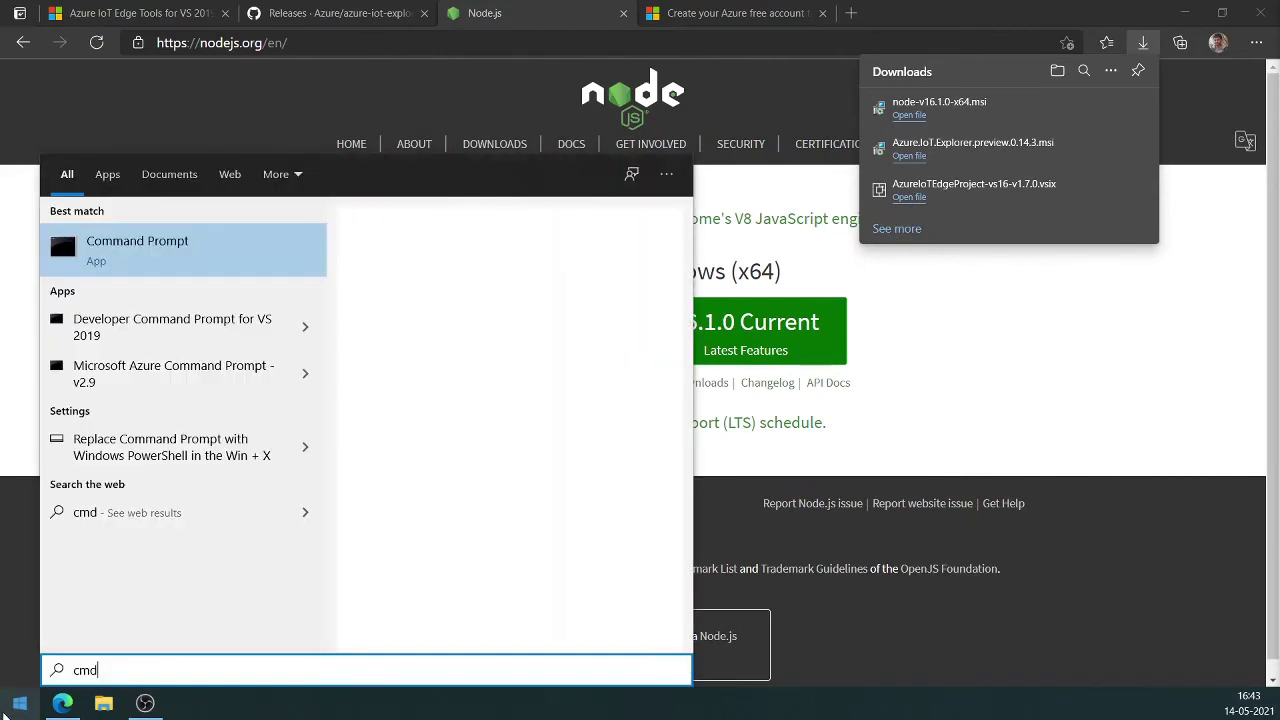
key("Return")
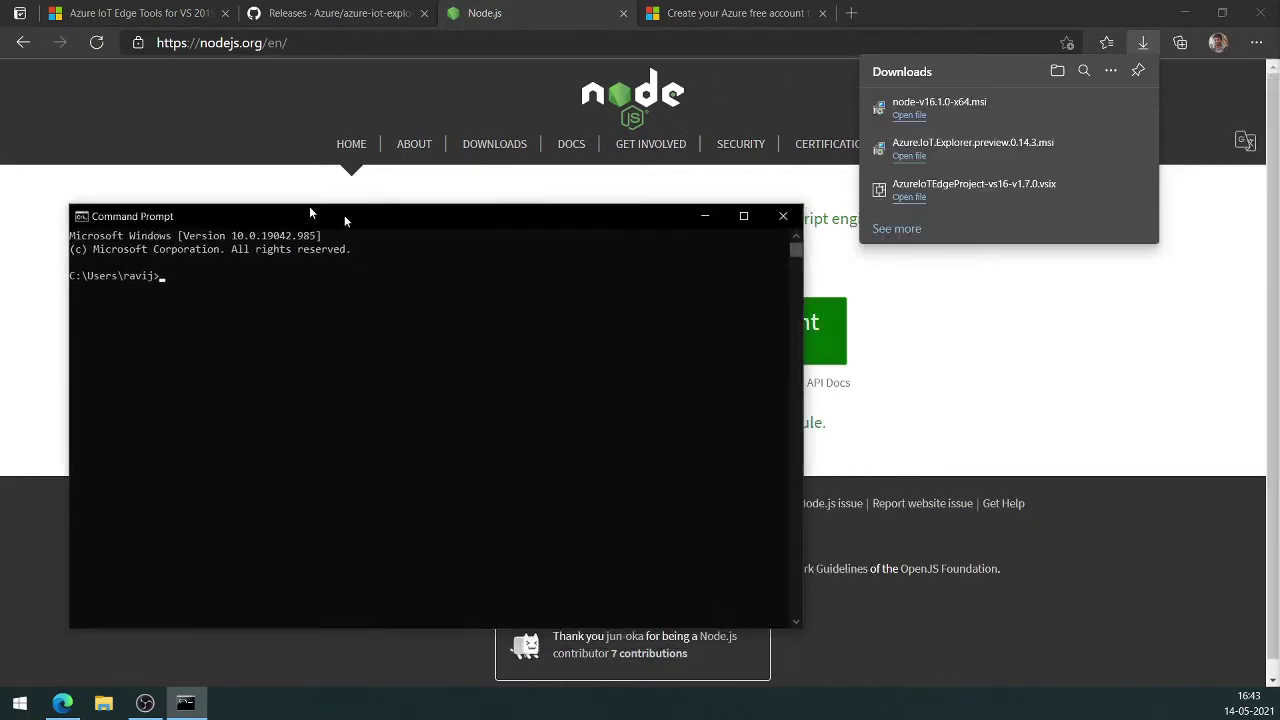
left_click_drag(340, 214, 432, 147)
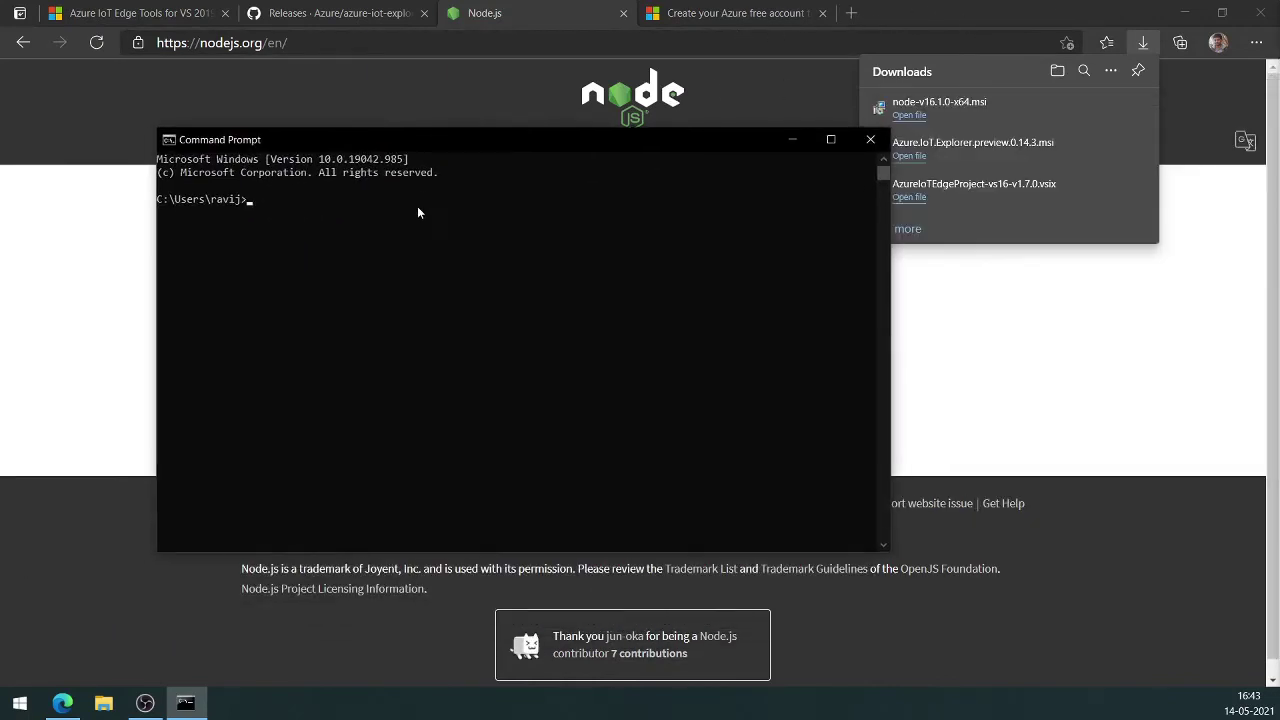
Check the installed npm and Node.js versions by running npm --version and node --version
type("npm --version")
key("Return")
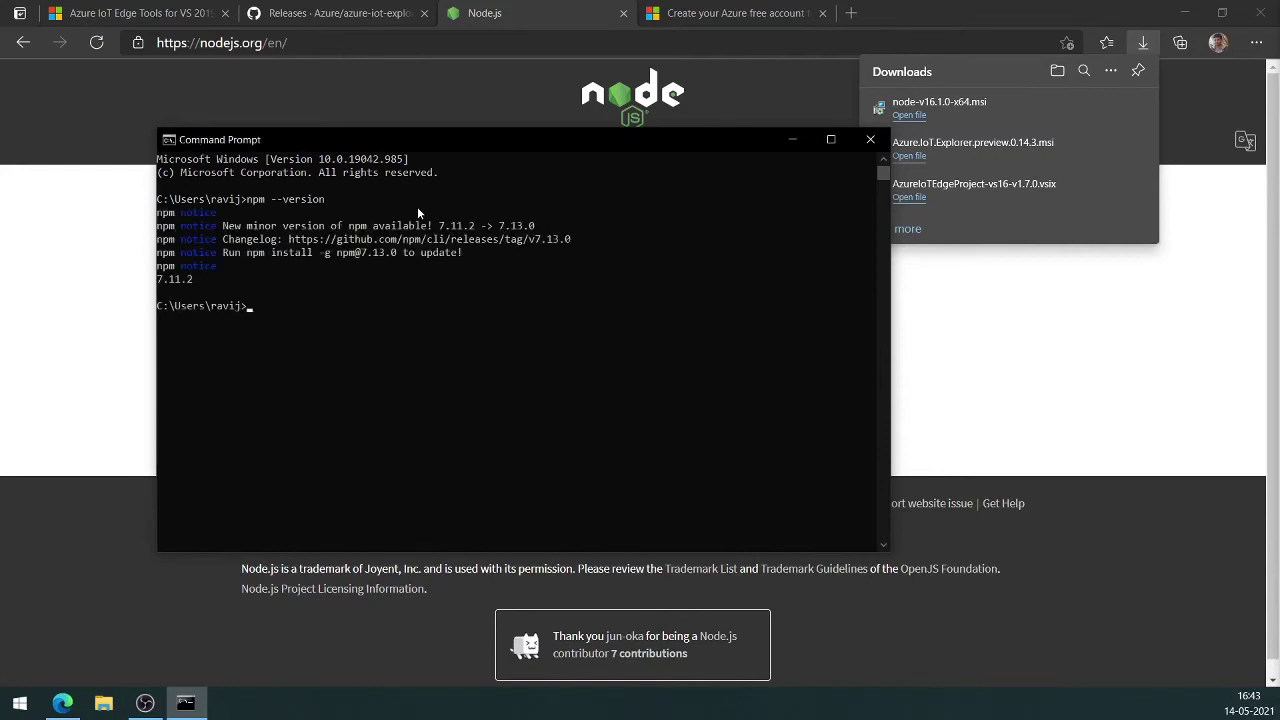
type("node --version")
key("Return")
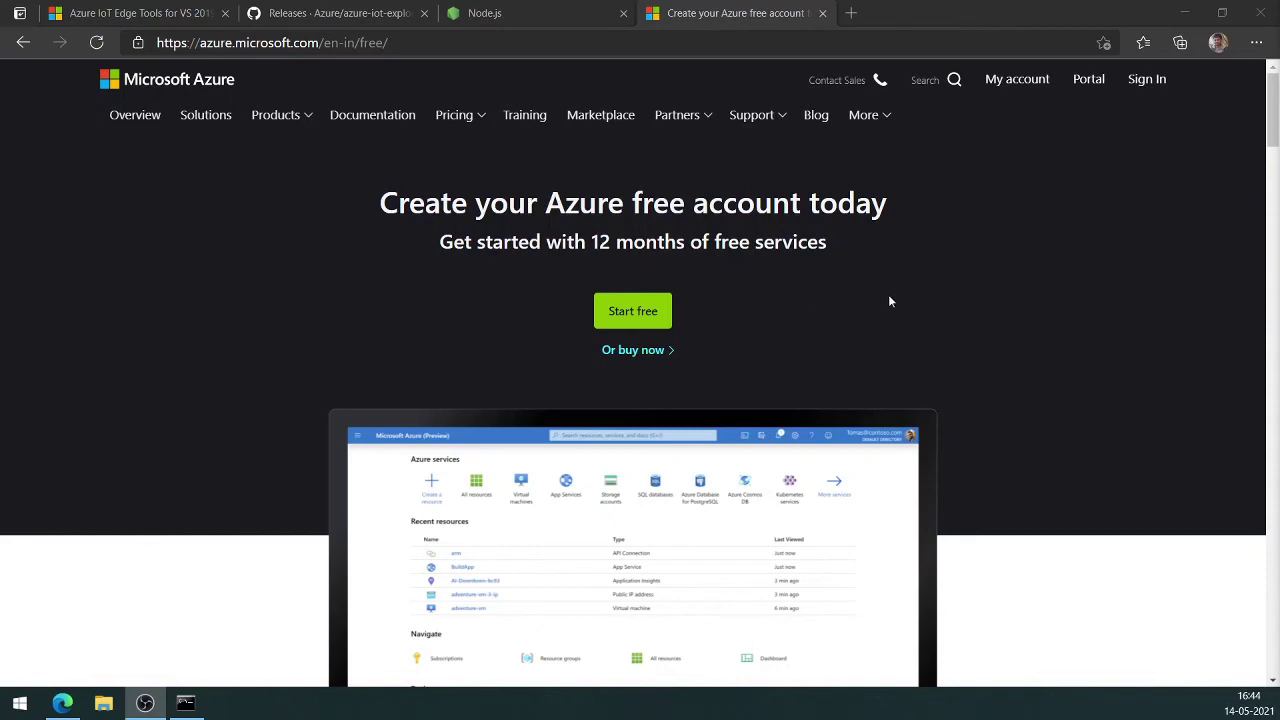
Examine the Azure free account page for the included credit, the products free for 12 months and the always-free products
scroll(889, 301, "down", 4)
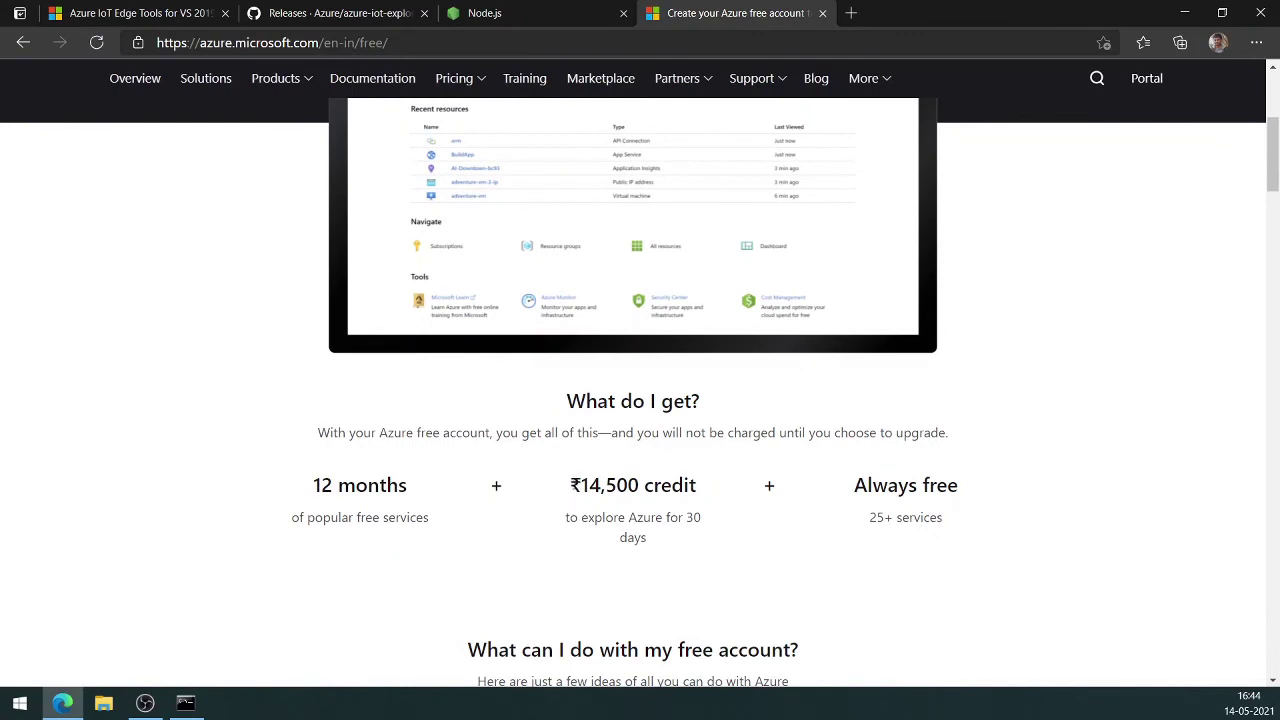
left_click_drag(570, 485, 645, 487)
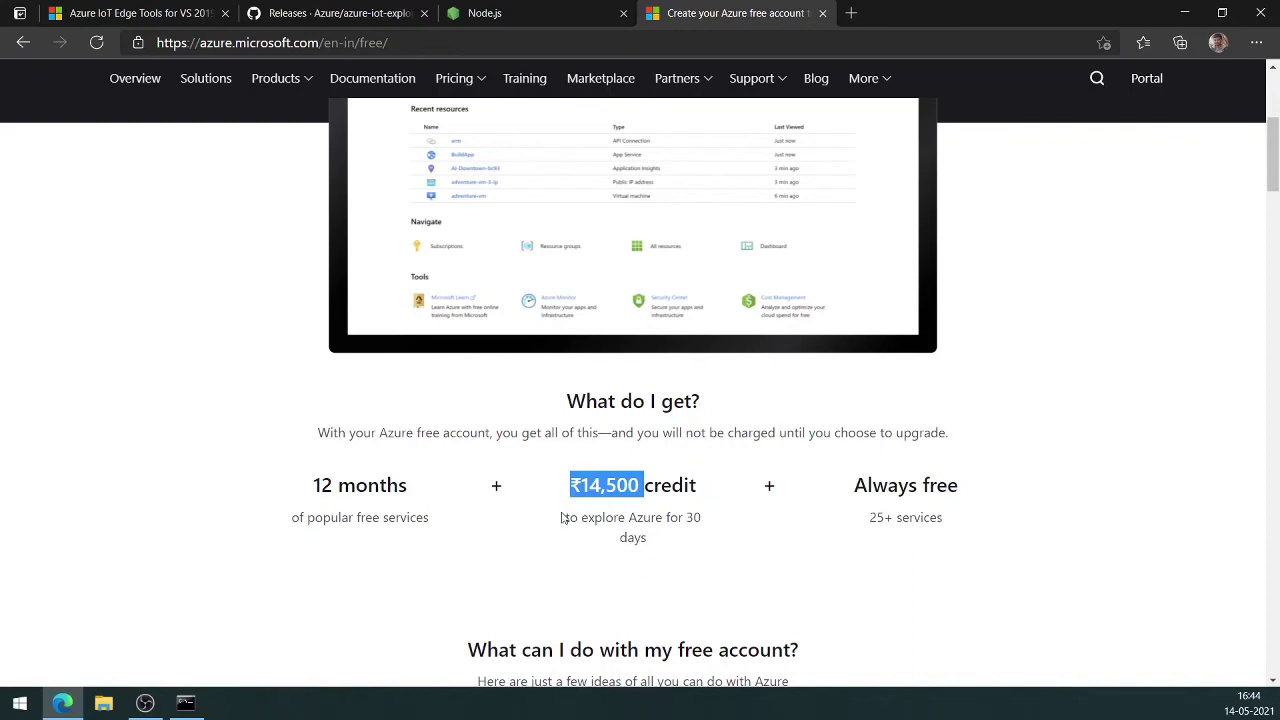
left_click_drag(663, 548, 594, 512)
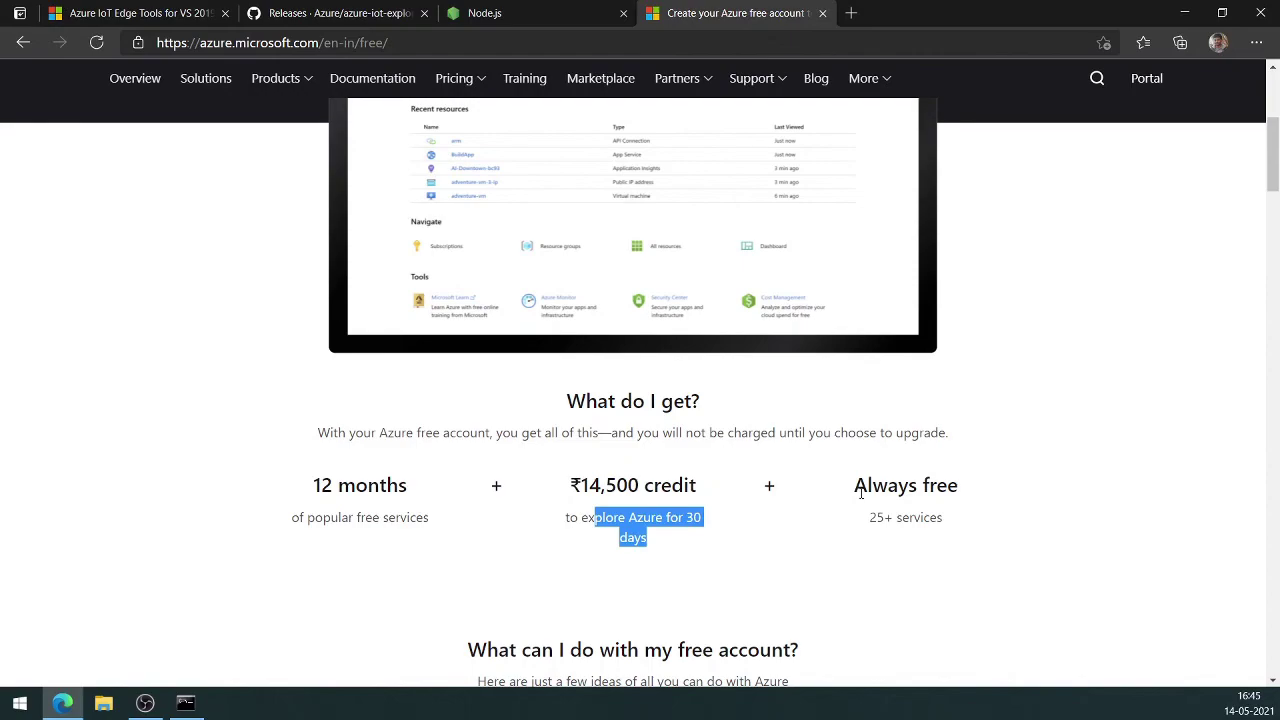
scroll(860, 492, "down", 3)
scroll(861, 495, "down", 6)
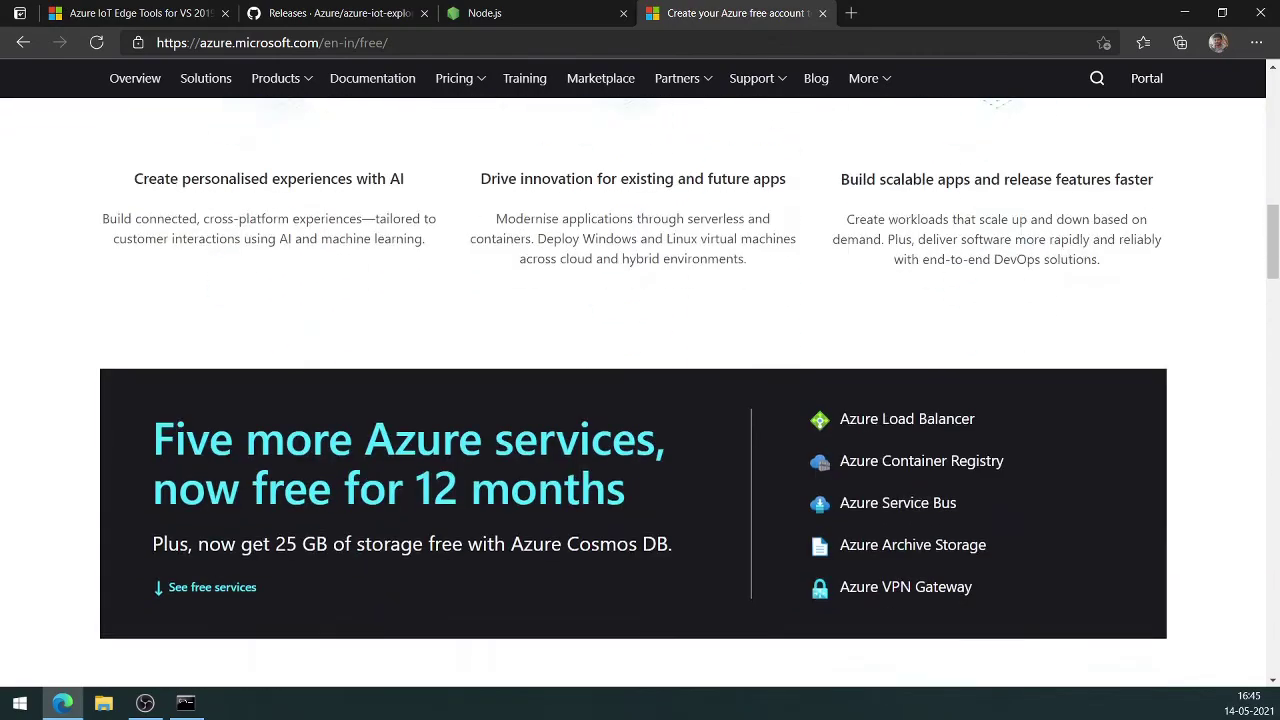
scroll(862, 498, "down", 3)
scroll(862, 498, "down", 3)
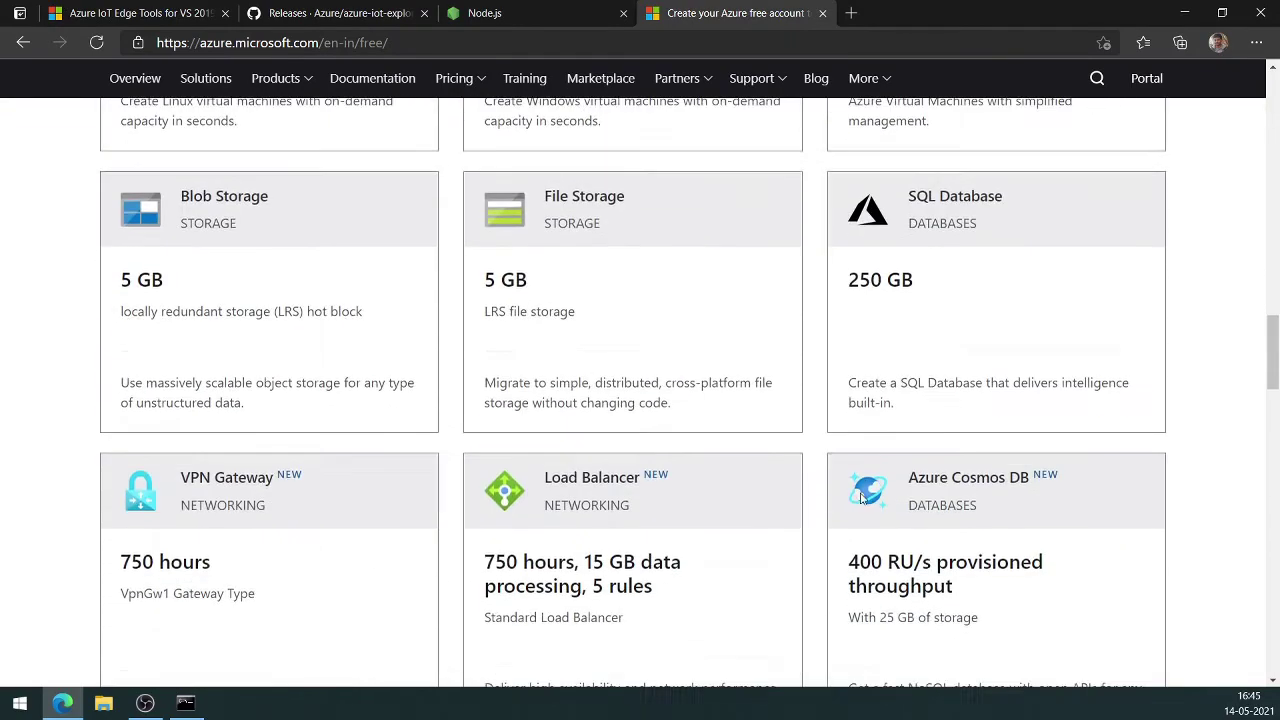
scroll(862, 498, "down", 4)
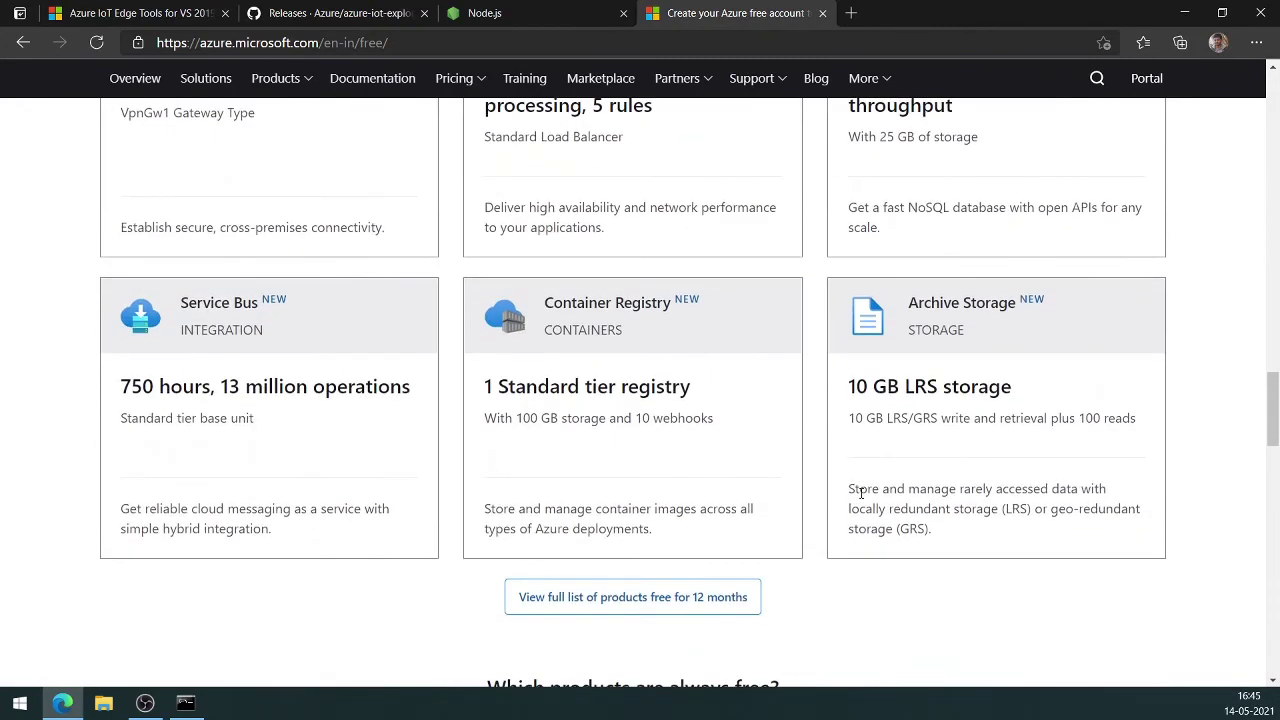
scroll(860, 492, "down", 3)
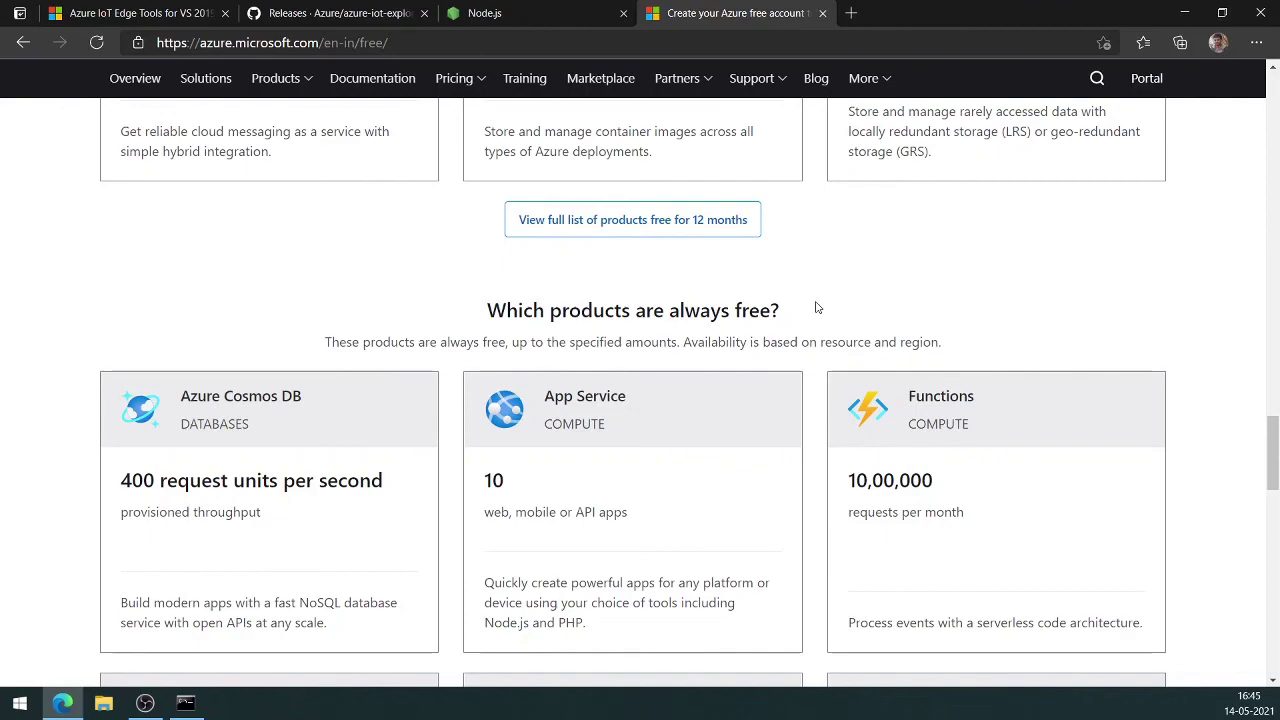
scroll(838, 380, "up", 12)
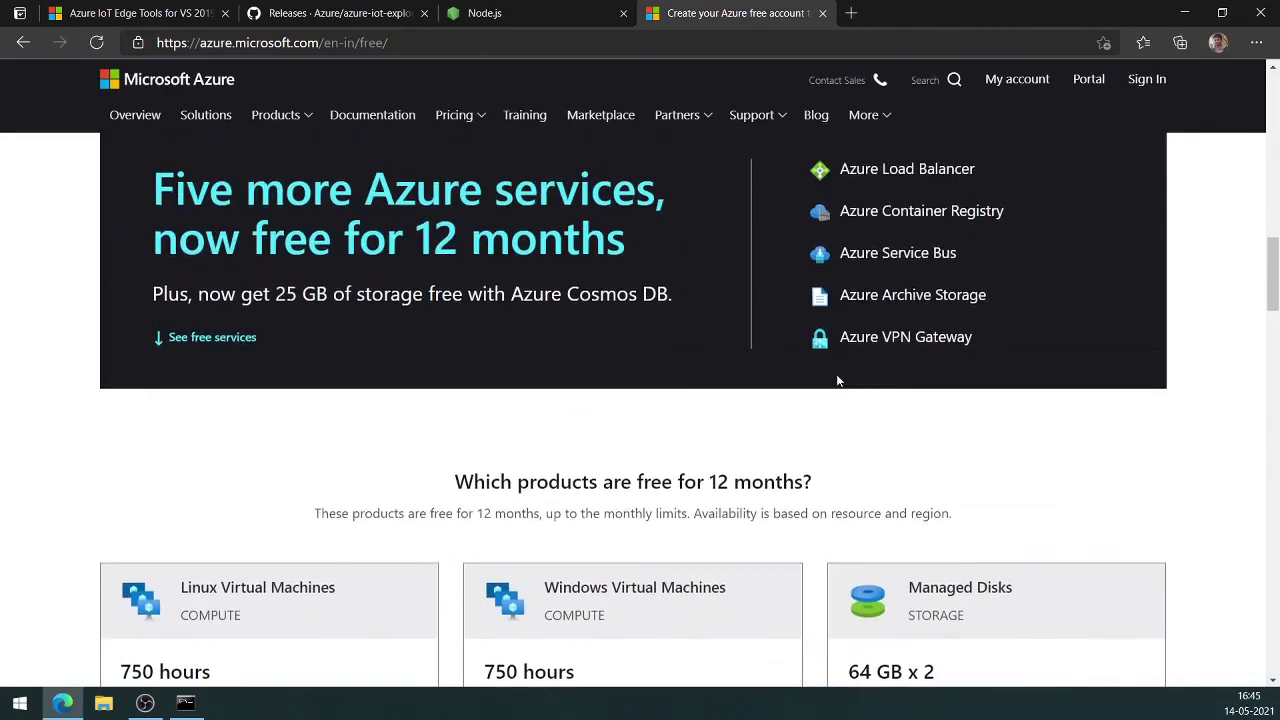
scroll(838, 380, "up", 10)
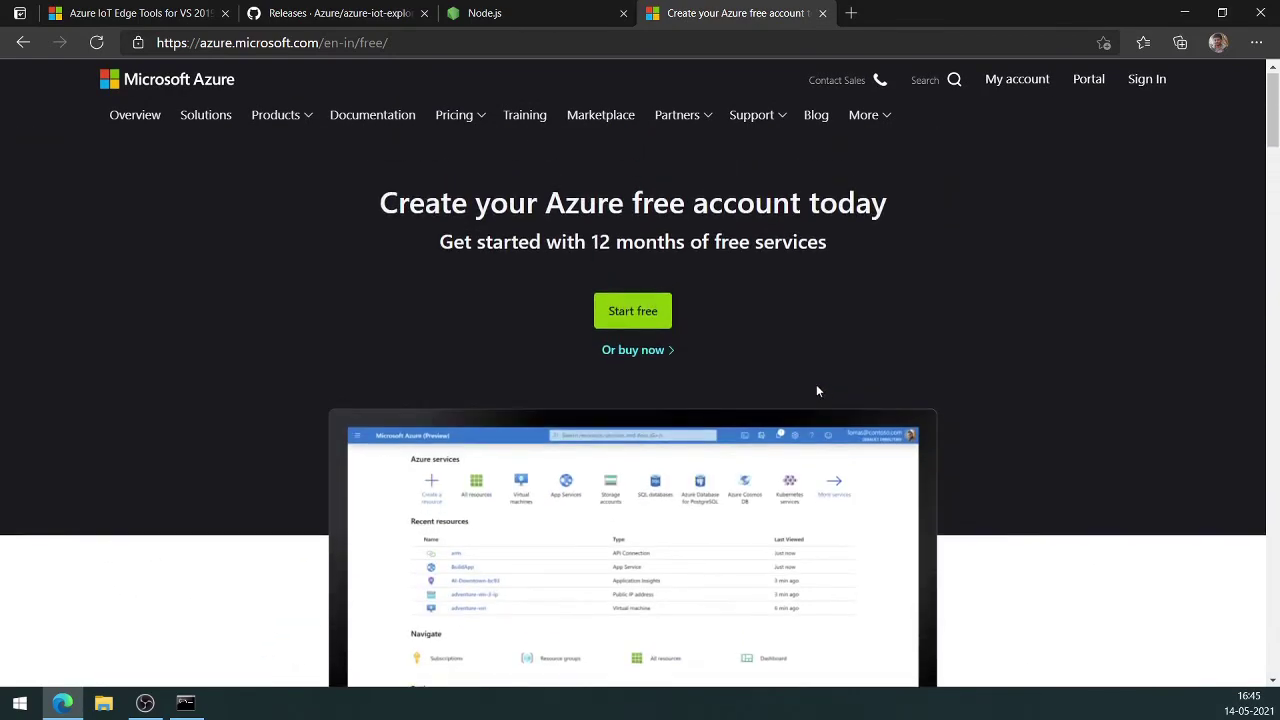
Start the Azure free account sign-up, and on the Azure portal home page put off the welcome tour and look over the available services
left_click(628, 315)
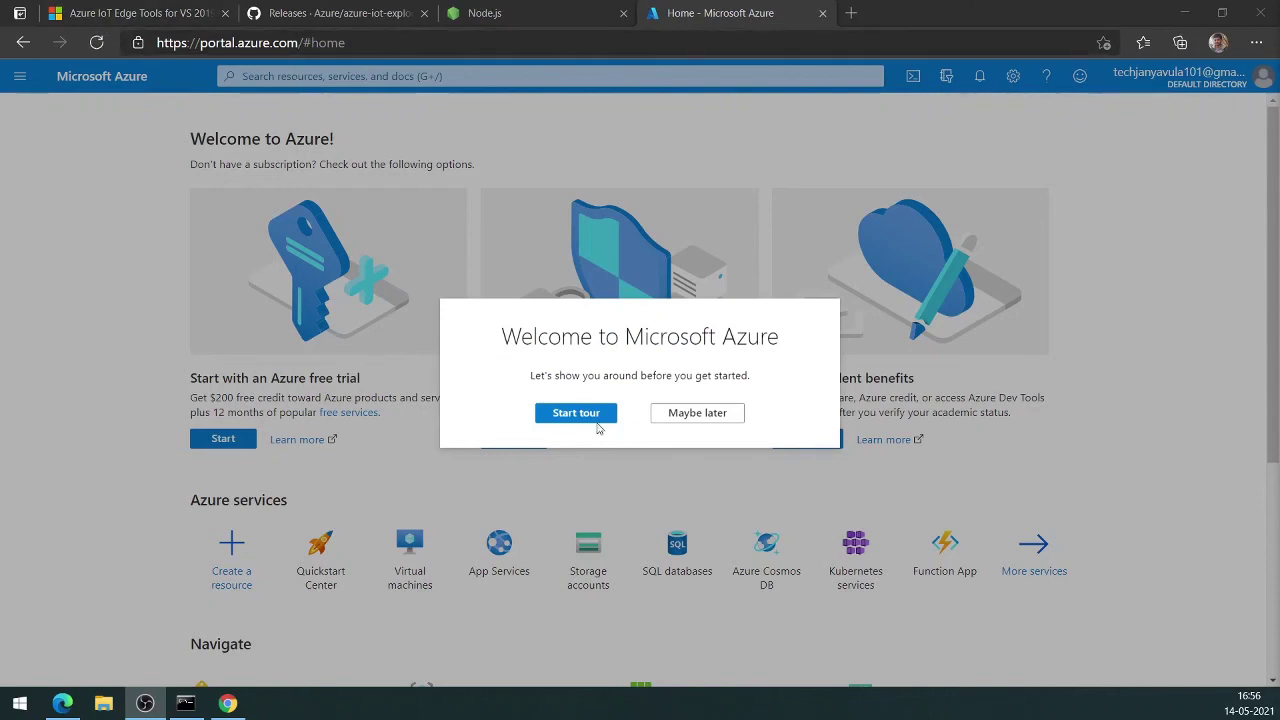
left_click(705, 424)
scroll(450, 312, "down", 3)
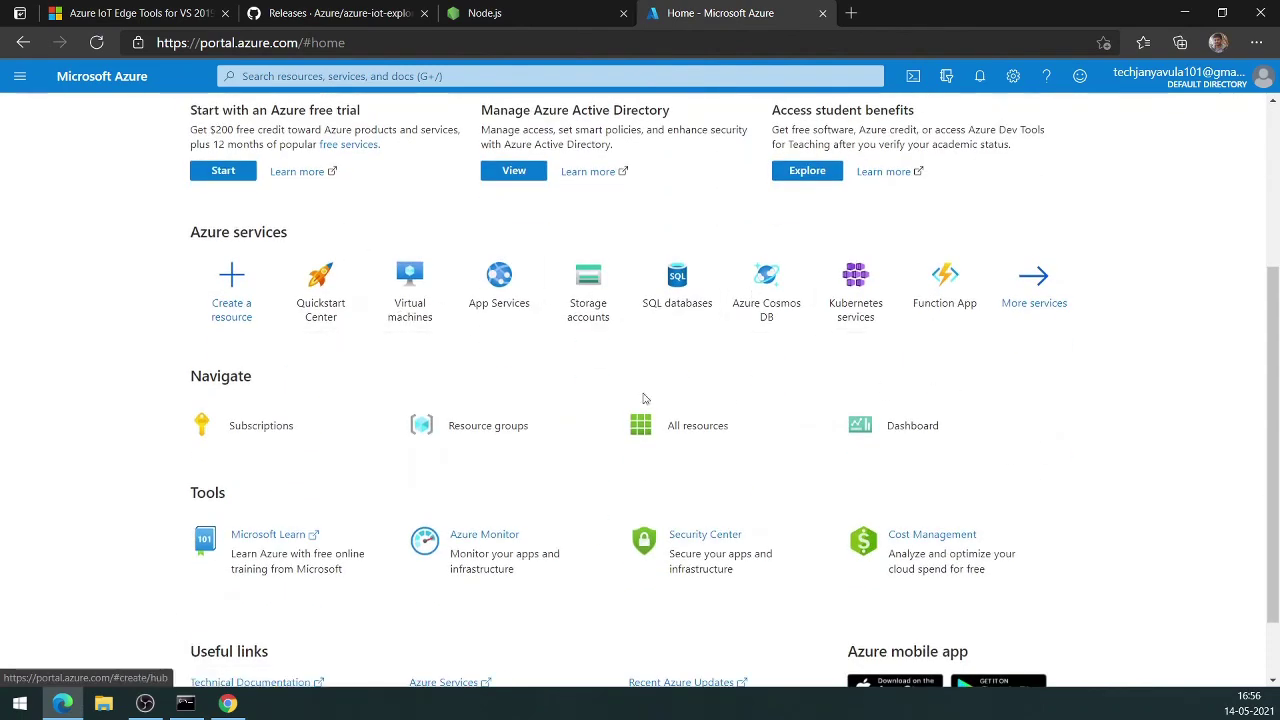
scroll(358, 335, "up", 3)
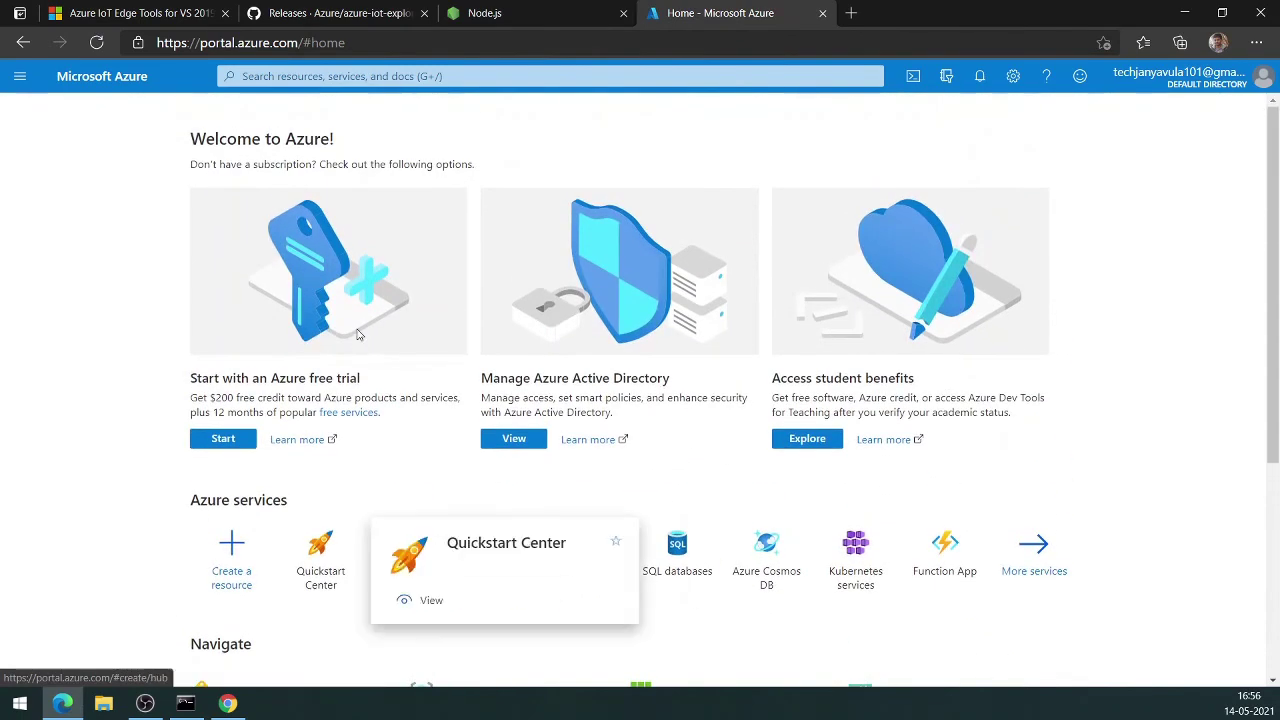